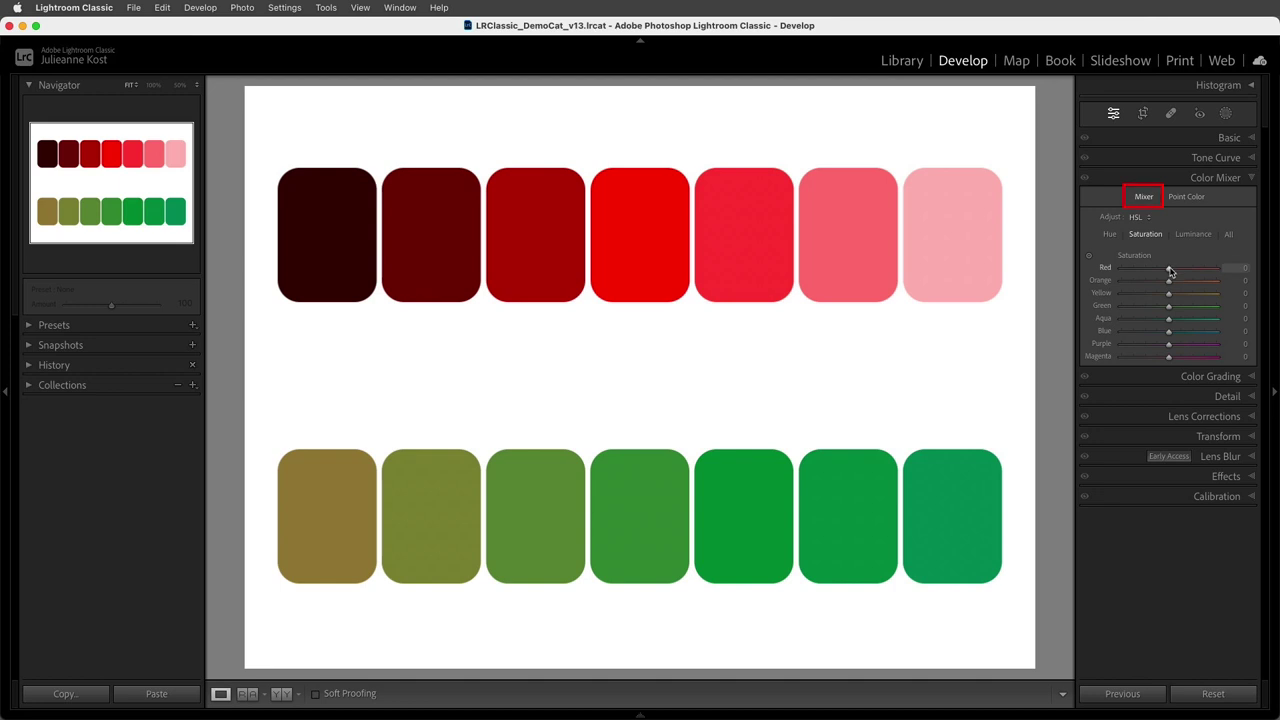
- Try the Red Saturation slider, then switch the Color Mixer to Point Color mode
mouse_move(1170, 268)
mouse_down()
mouse_move(1119, 268)
mouse_move(1229, 267)
mouse_move(1119, 270)
mouse_move(1214, 267)
mouse_move(1170, 270)
mouse_up()
click(1181, 200)
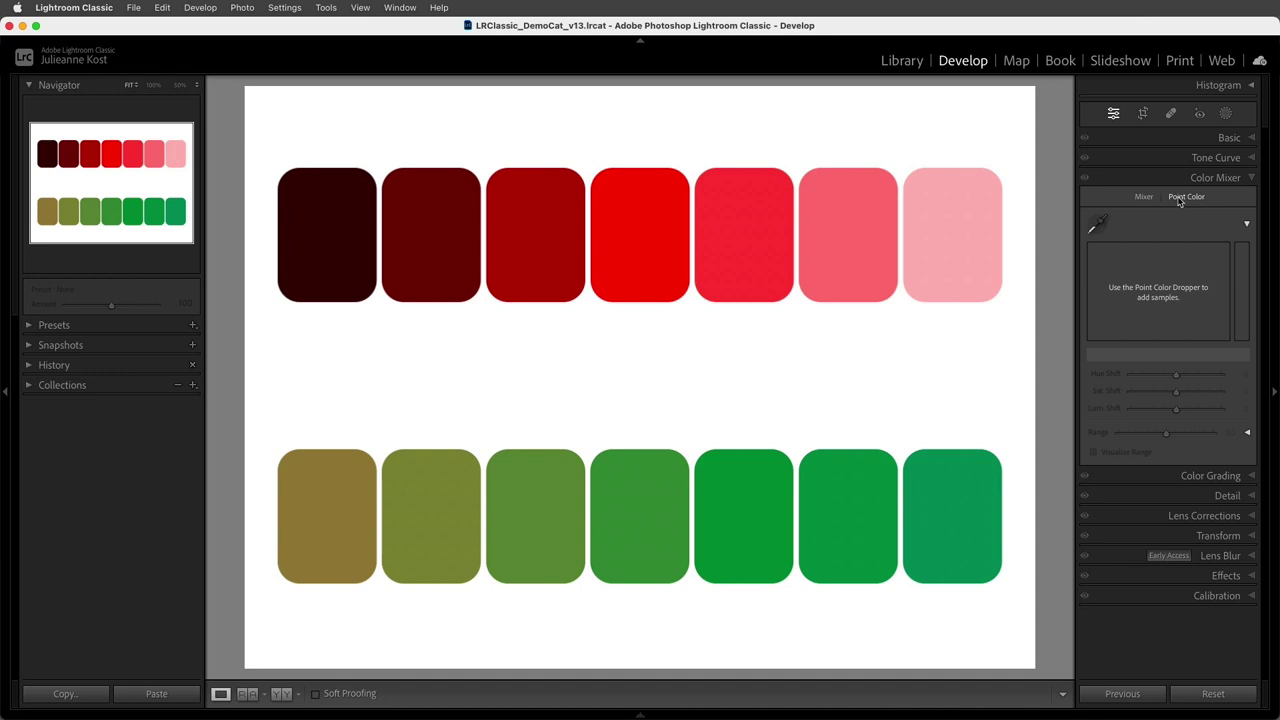
- Sample the light pink swatch and shift it to Hue −100, Saturation 55, Luminance −78
click(1098, 223)
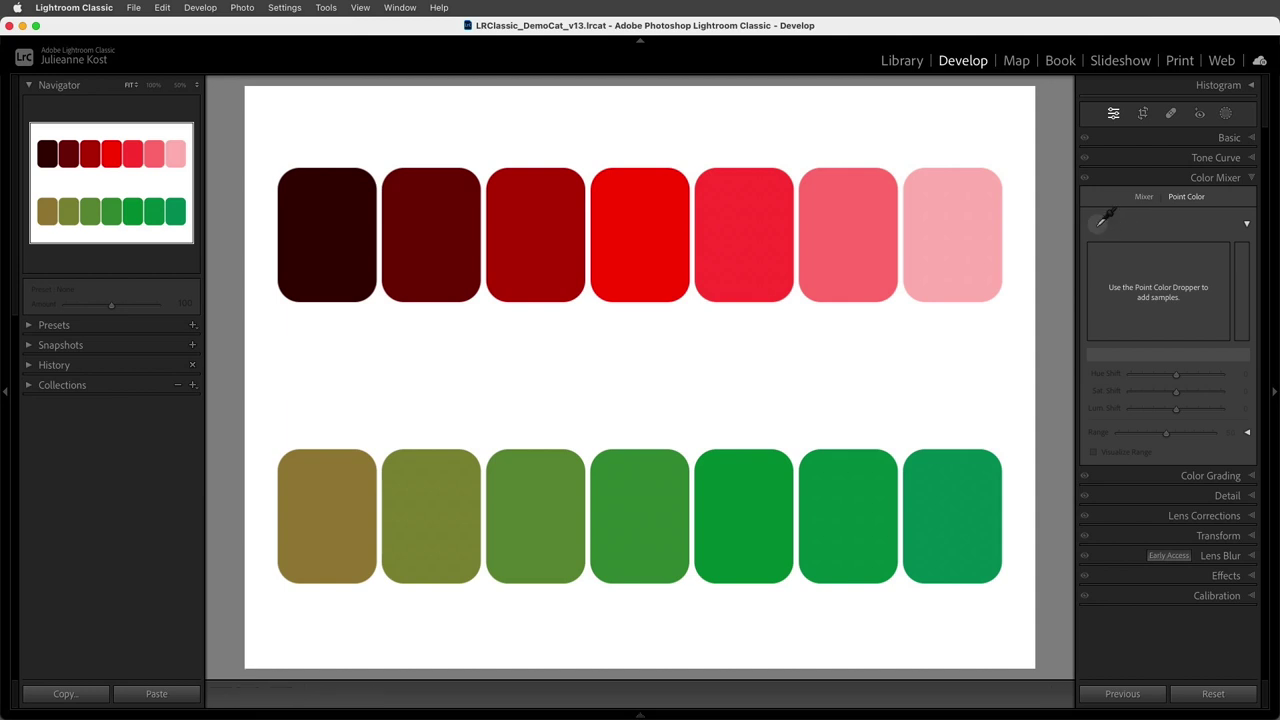
click(958, 227)
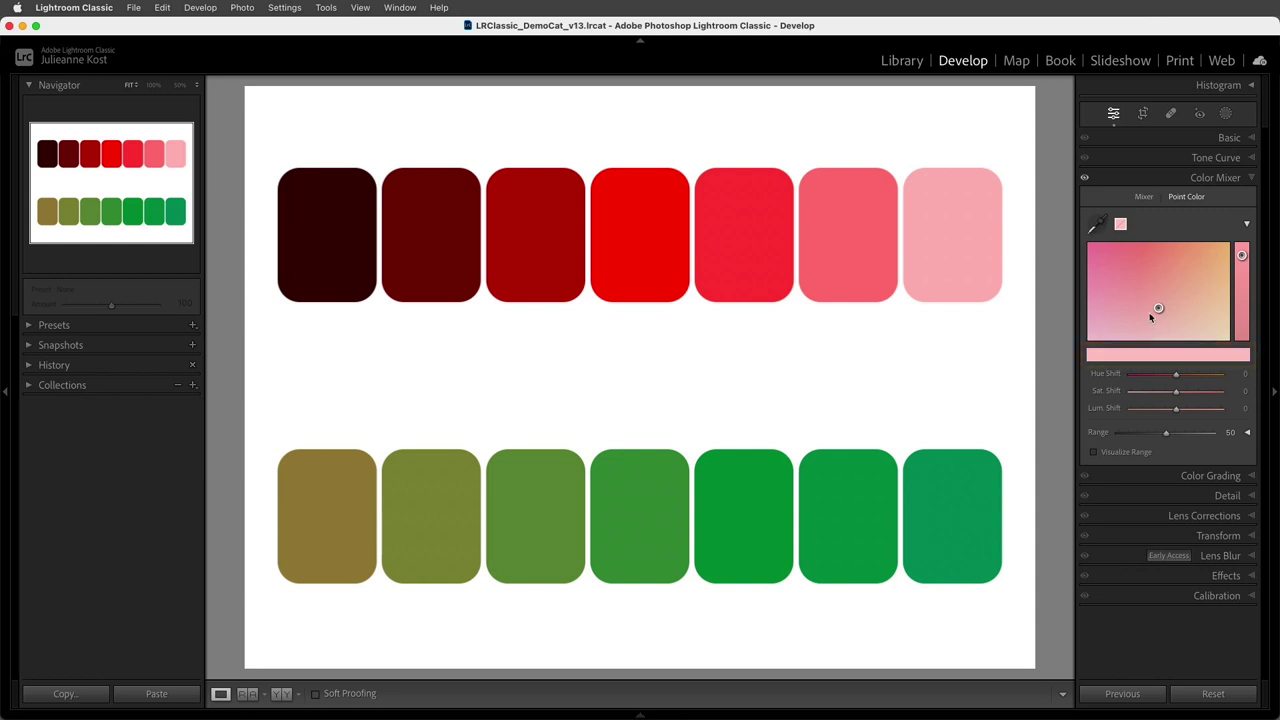
drag(1157, 309, 1243, 320)
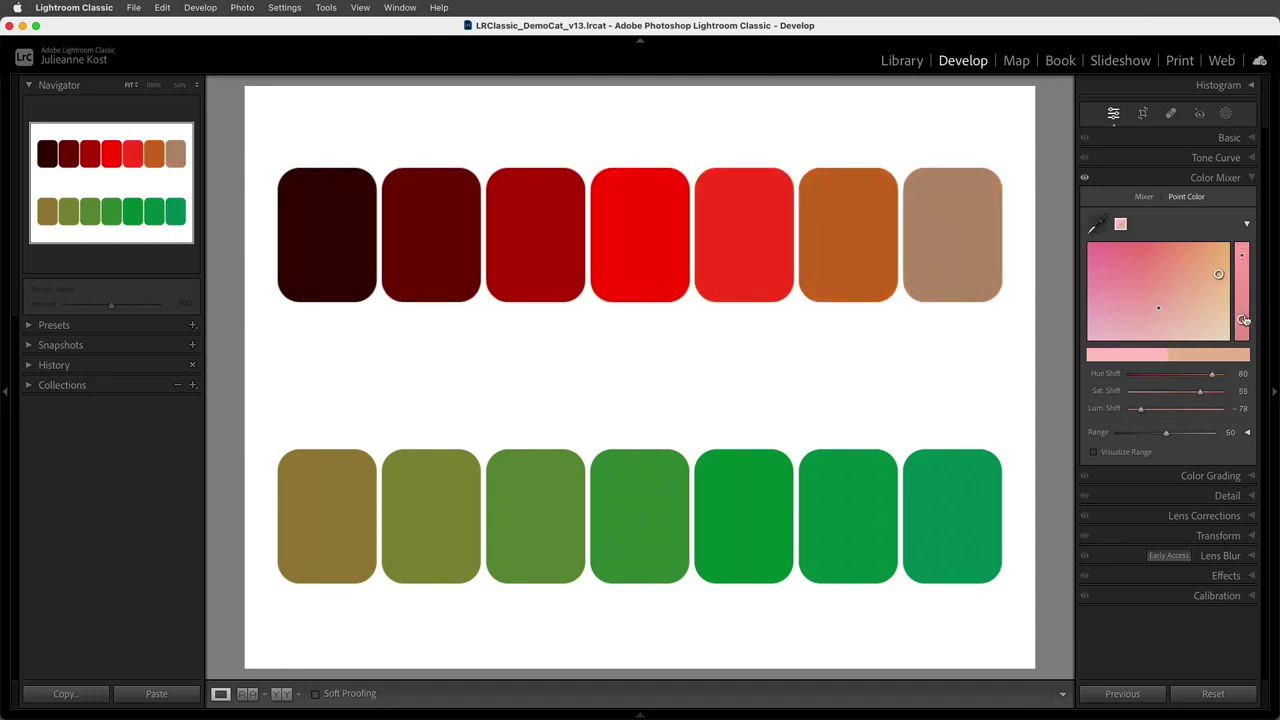
drag(1212, 374, 1127, 379)
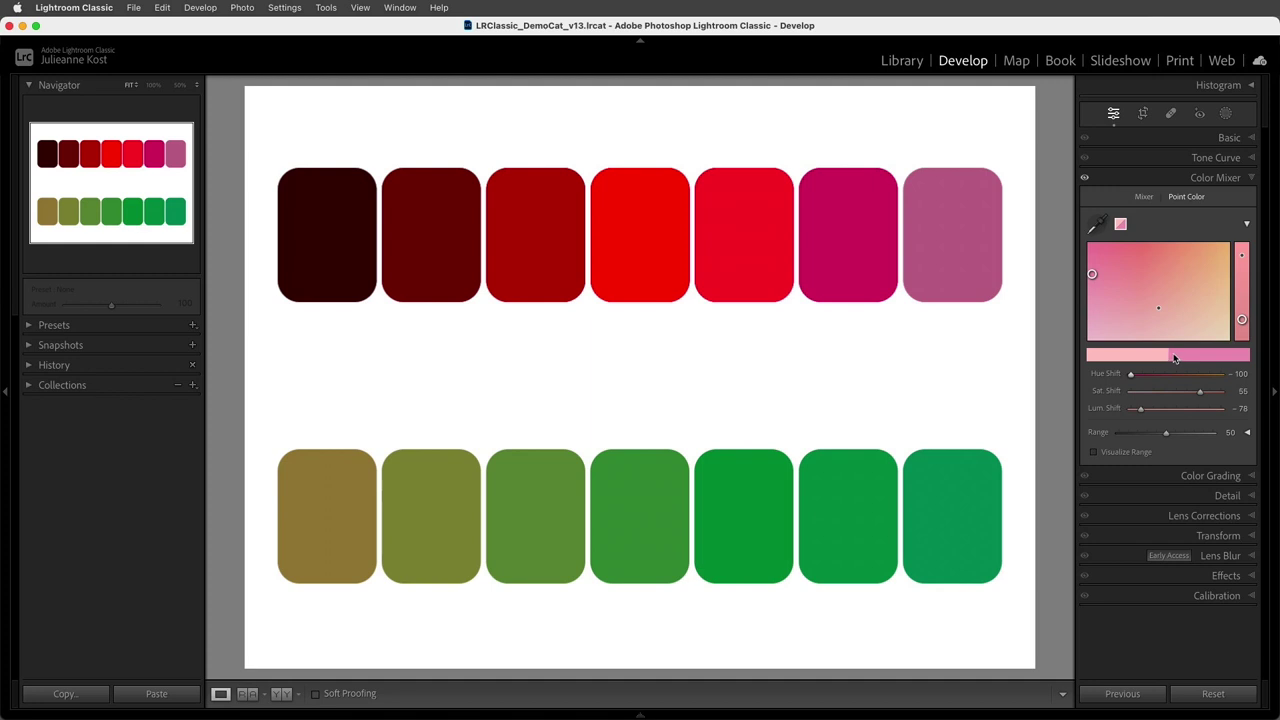
- Sample the darkest red swatch, shift it to brown, and return to the HSL Mixer
click(1097, 224)
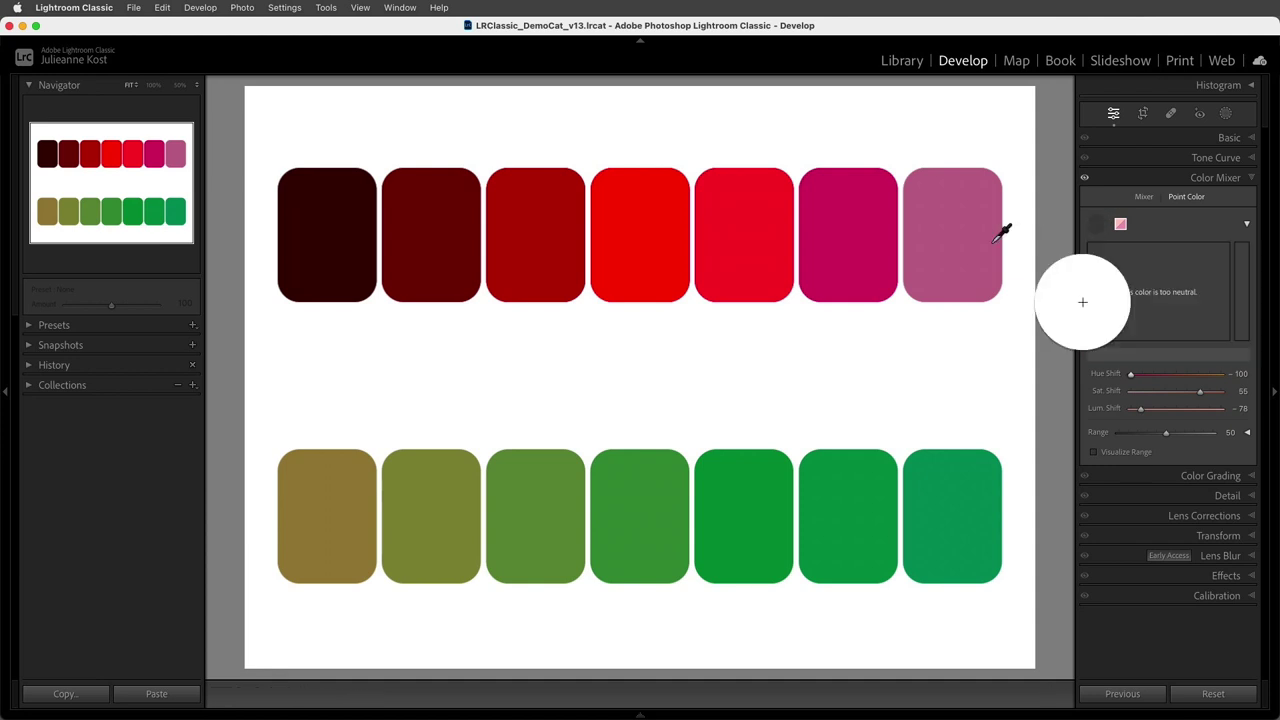
click(368, 258)
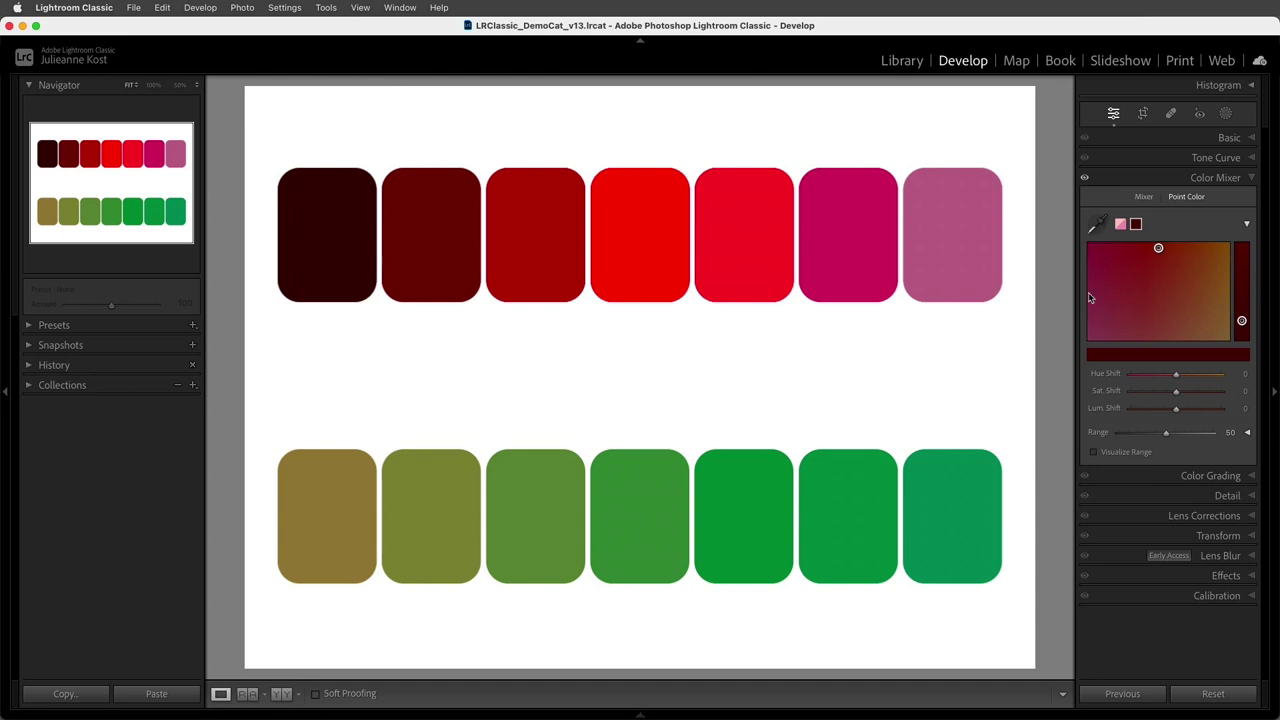
drag(1158, 248, 1217, 318)
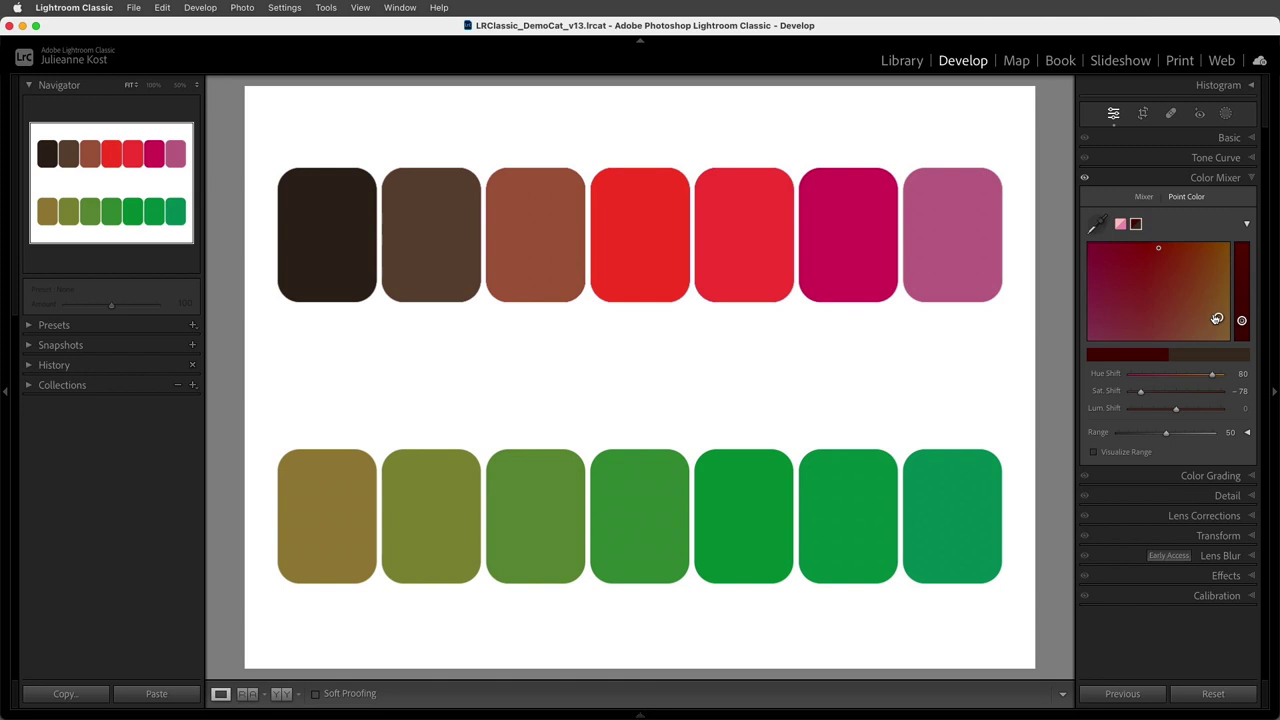
click(1144, 197)
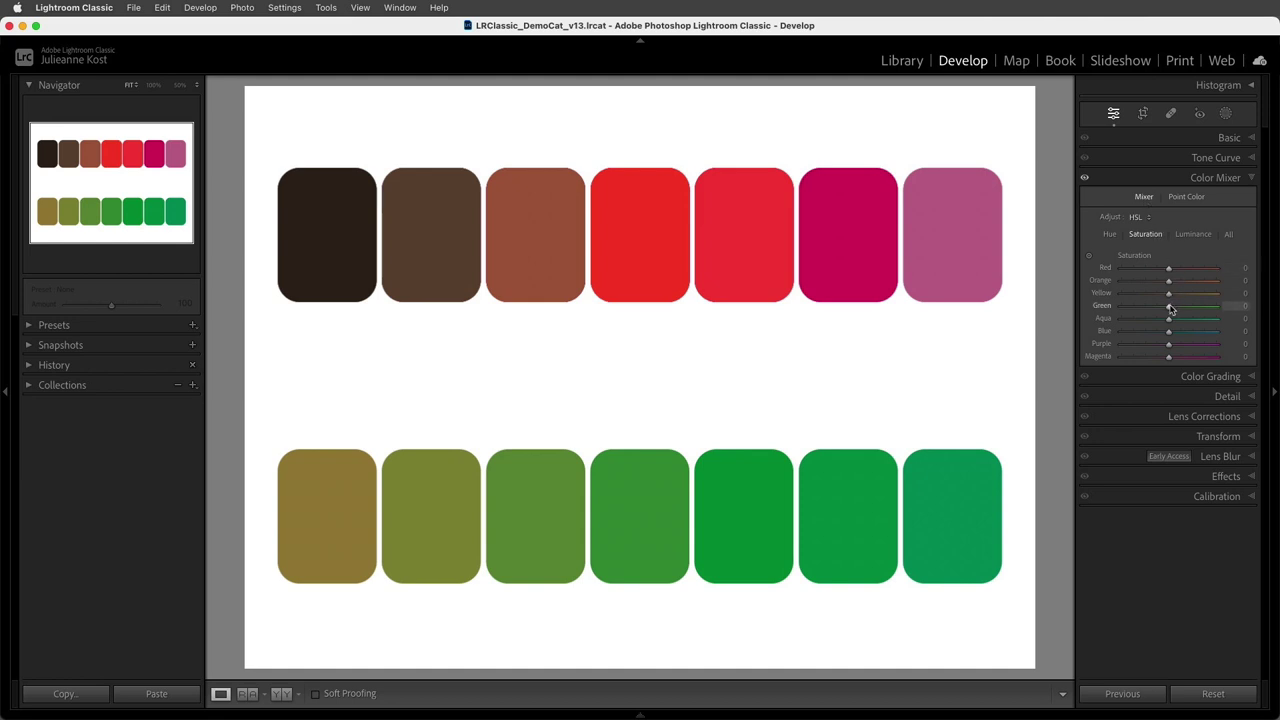
mouse_move(1171, 311)
mouse_down()
mouse_move(1118, 310)
mouse_move(1228, 307)
mouse_move(1102, 314)
mouse_move(1226, 307)
mouse_move(1170, 309)
mouse_up()
click(1089, 258)
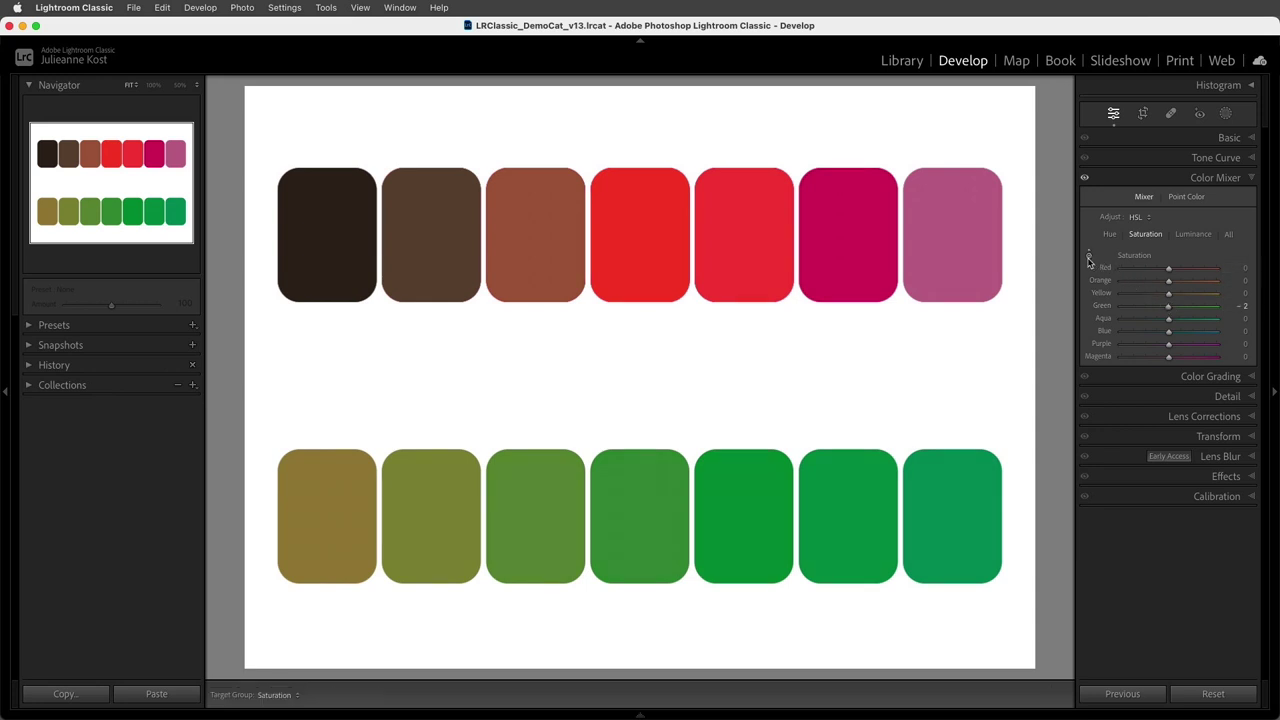
drag(651, 511, 651, 468)
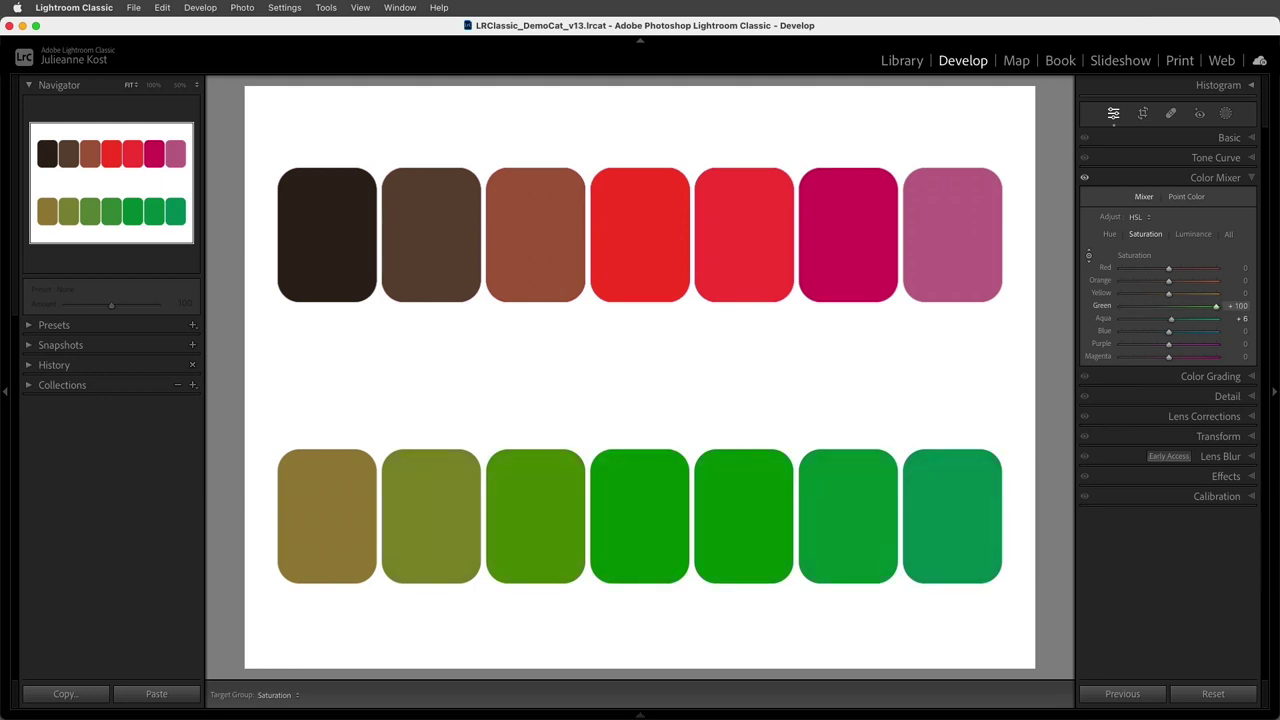
double_click(1146, 205)
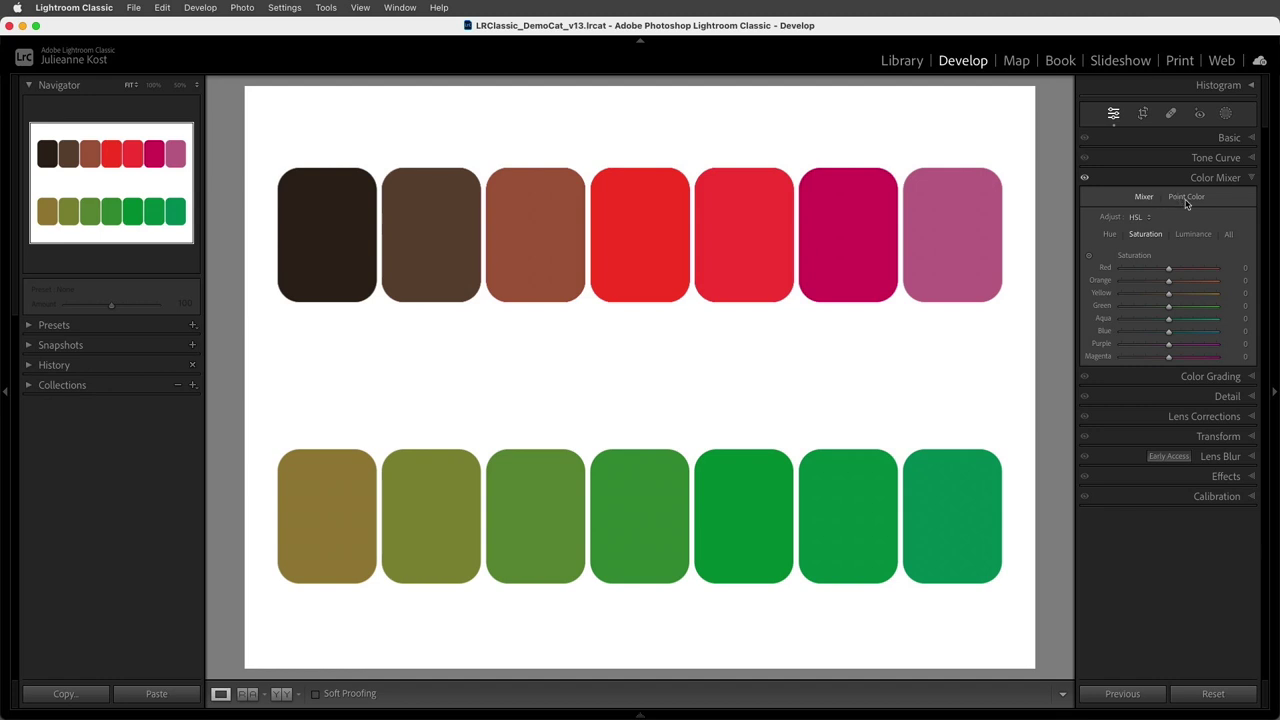
- Sample the mid-green swatch and set Hue −82, Saturation −72, Luminance −97 and Range 65
click(1186, 198)
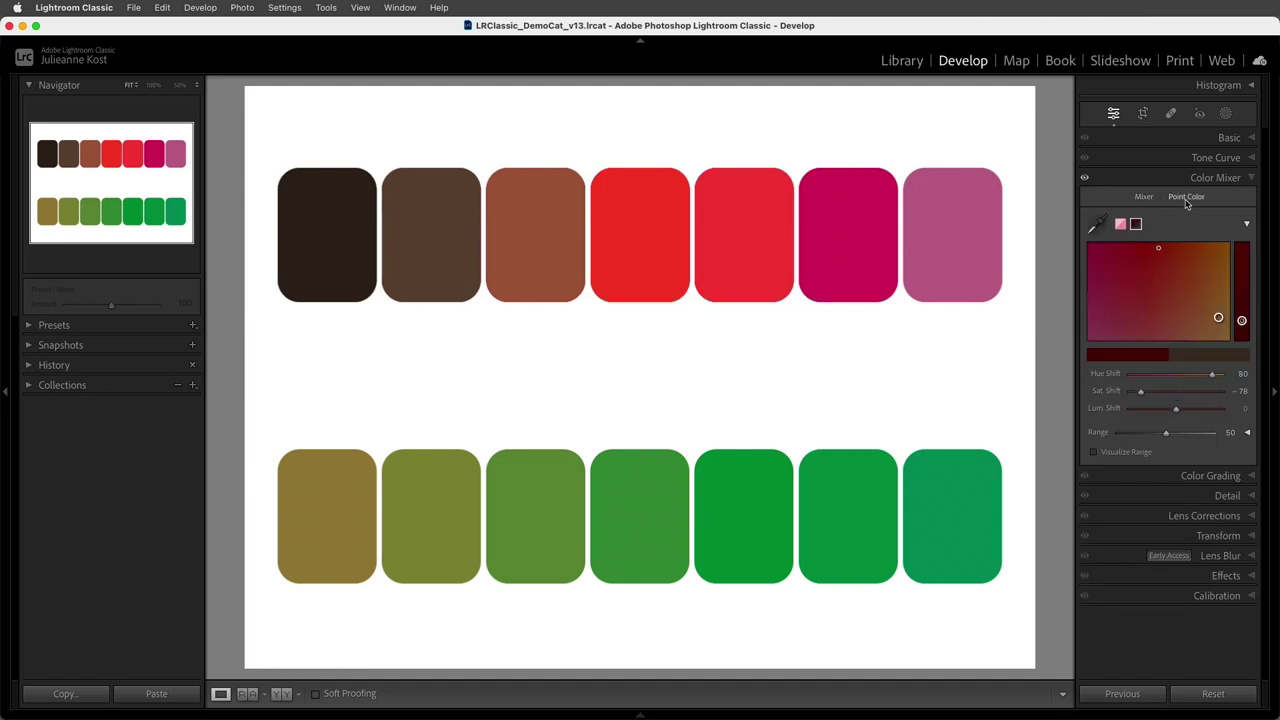
click(1097, 224)
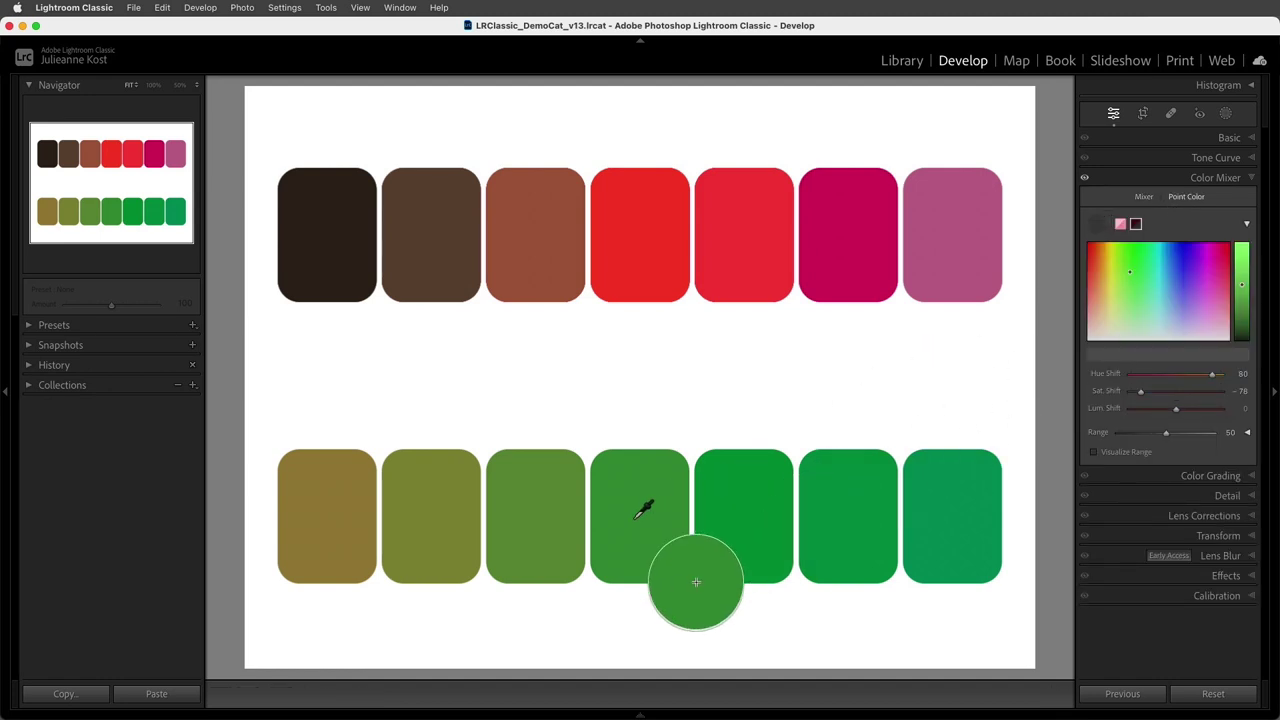
click(640, 513)
click(1099, 318)
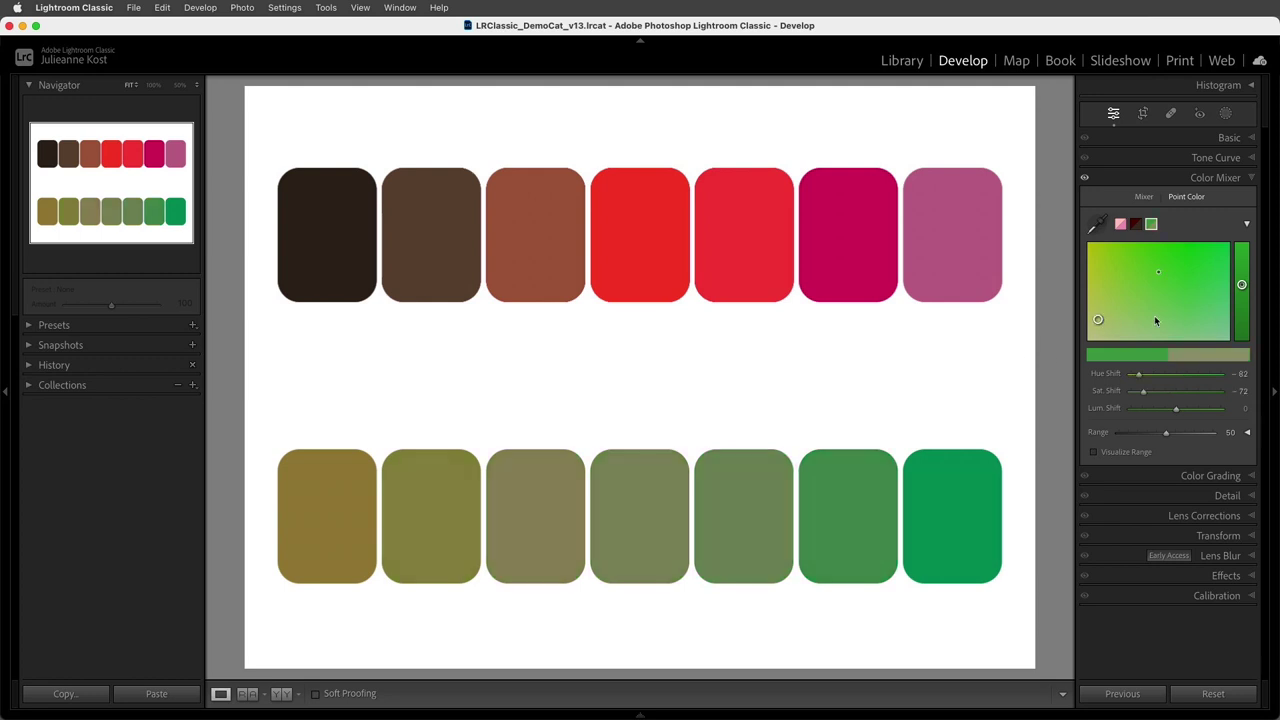
click(1241, 335)
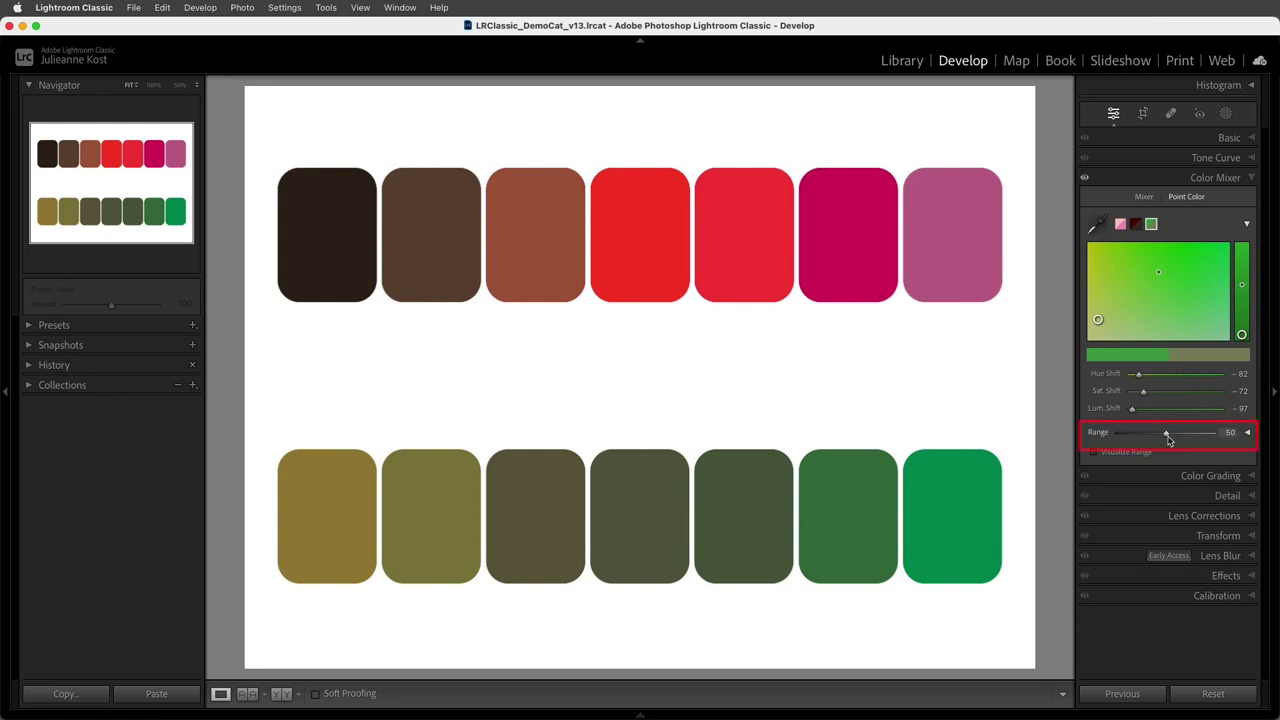
drag(1166, 438, 1098, 441)
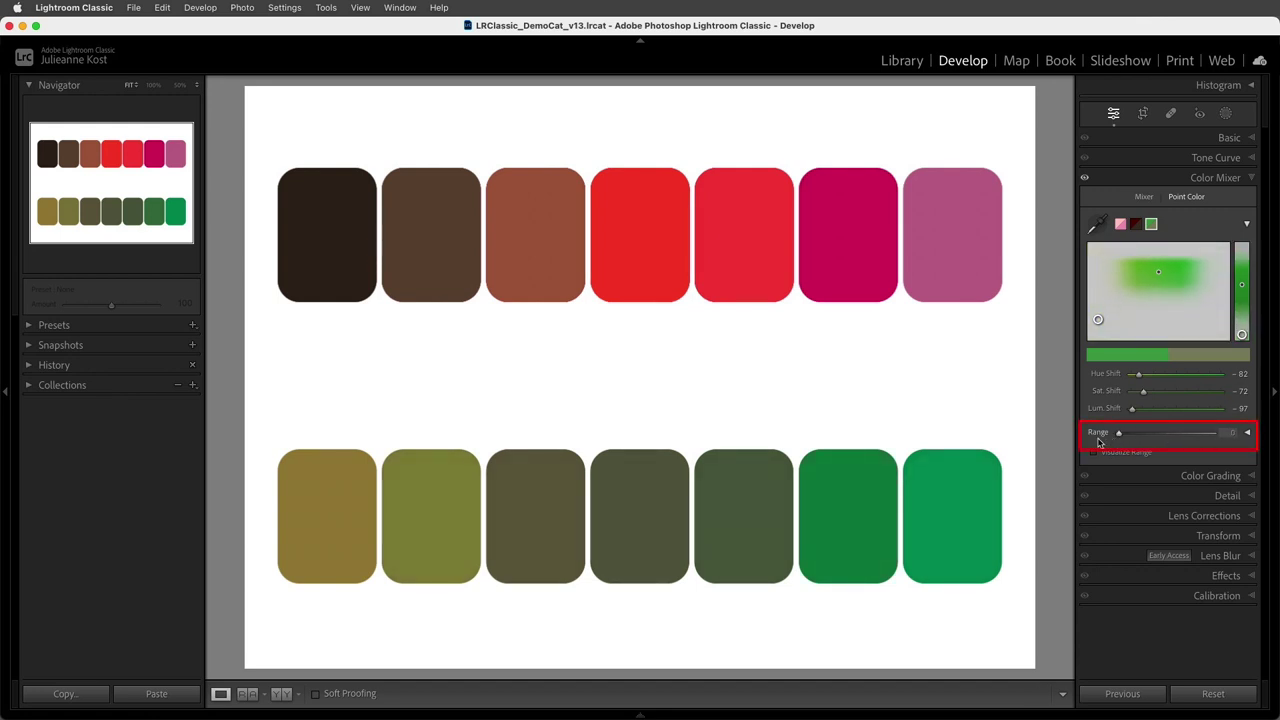
drag(1098, 441, 1183, 435)
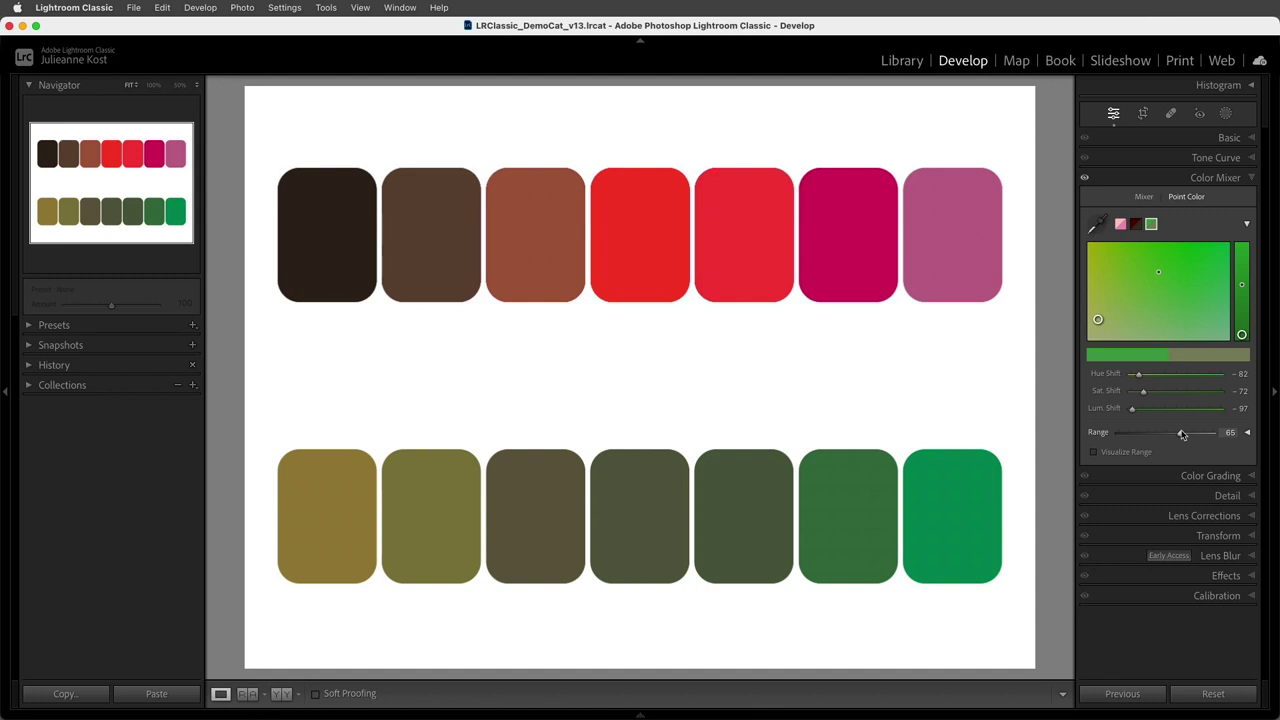
- Using Visualize Range, set the green's Saturation −92, Hue Range 30/46–61/72 and Range 12
click(1094, 453)
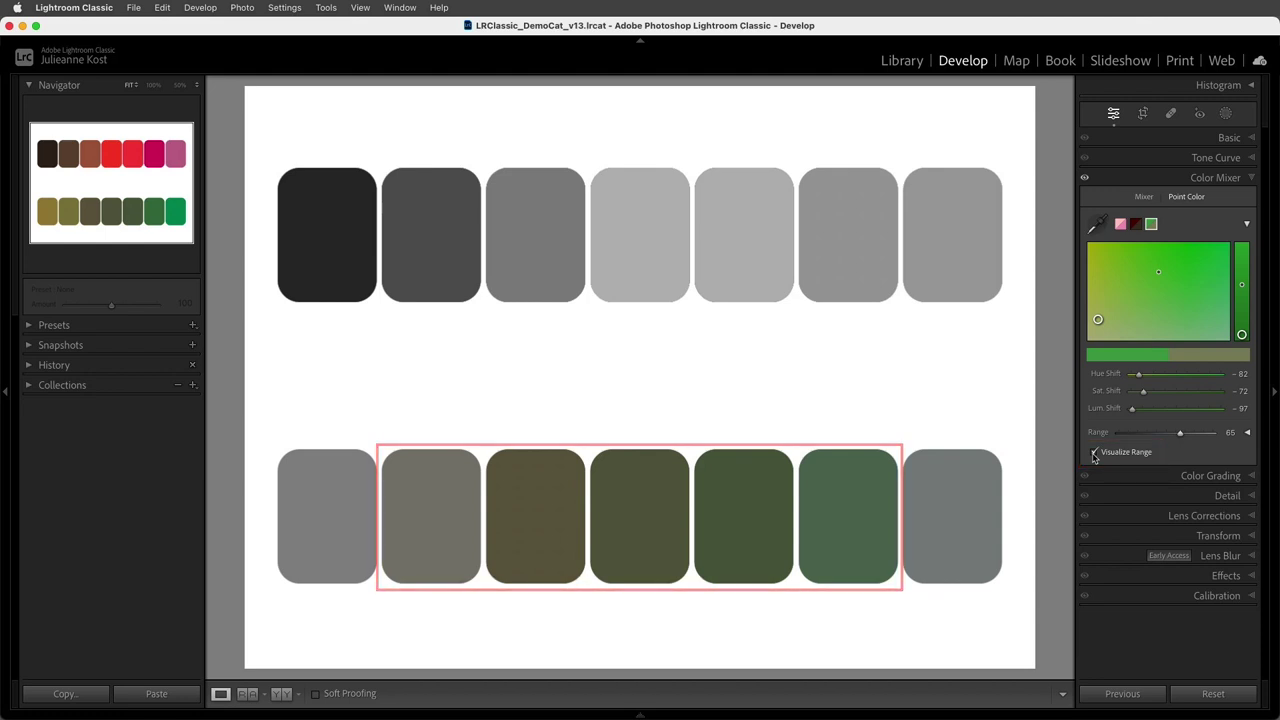
click(1247, 432)
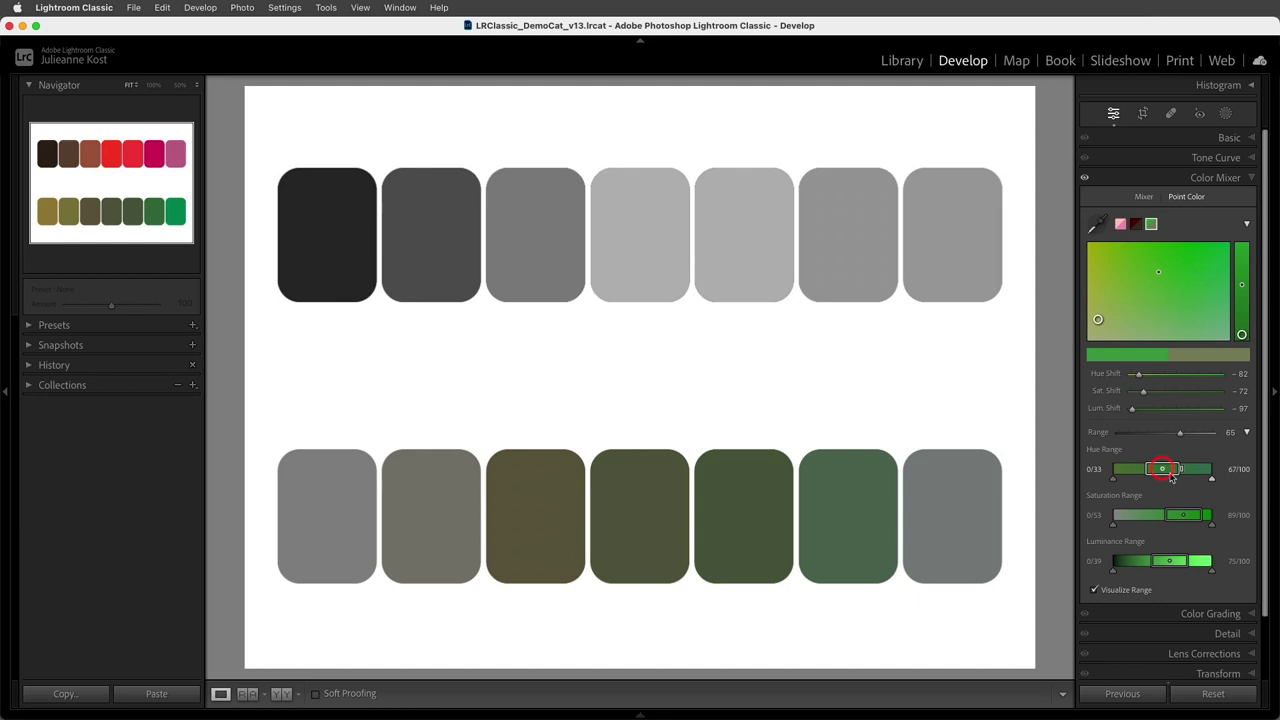
drag(1172, 477, 1119, 484)
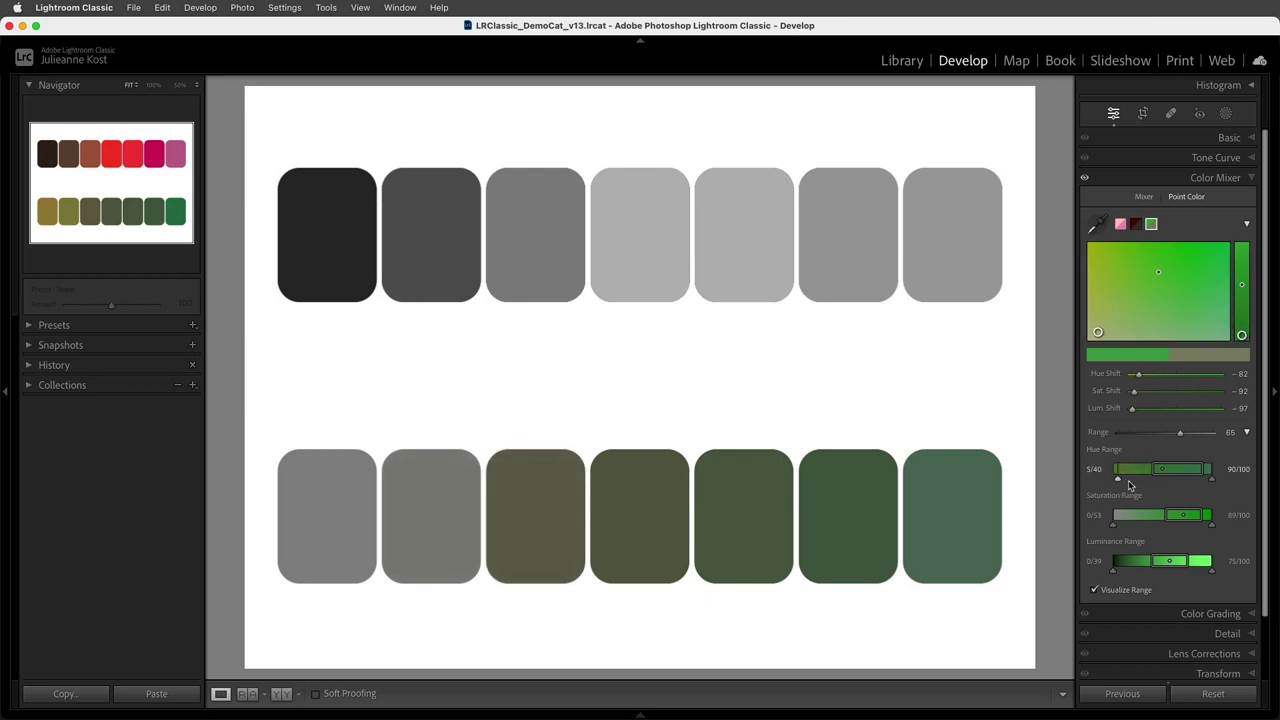
drag(1203, 476, 1143, 484)
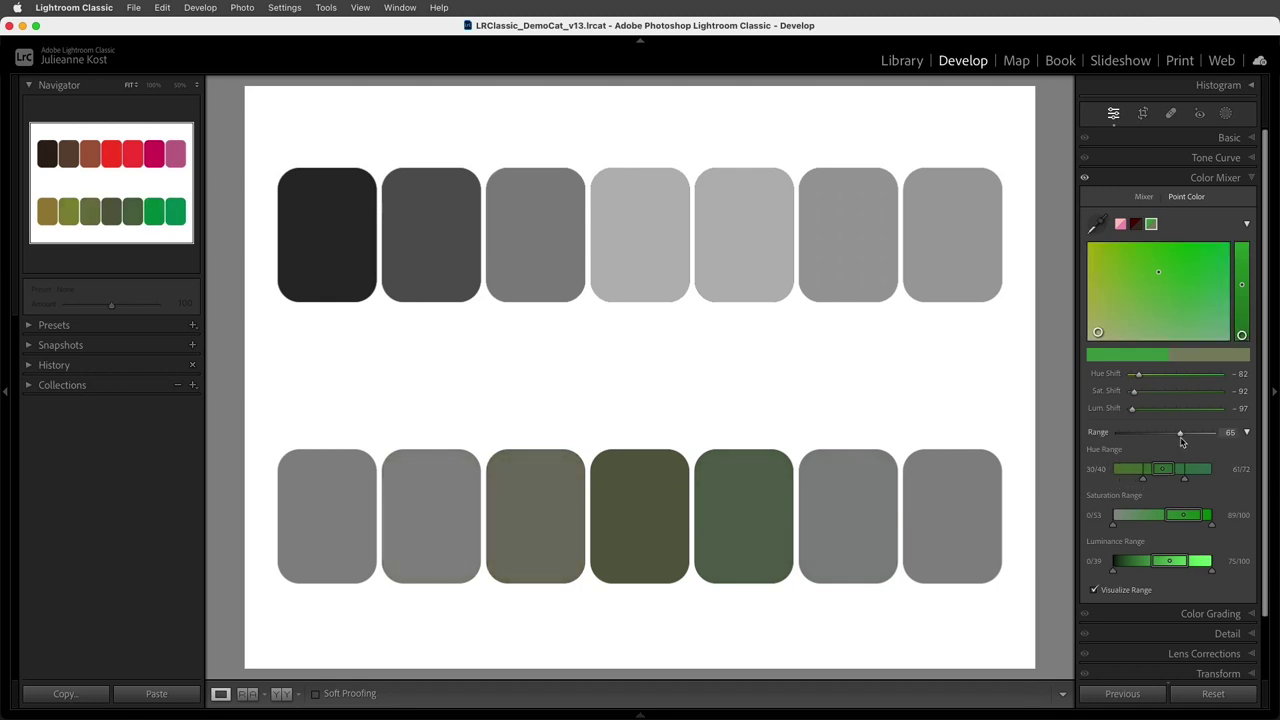
drag(1181, 433, 1130, 433)
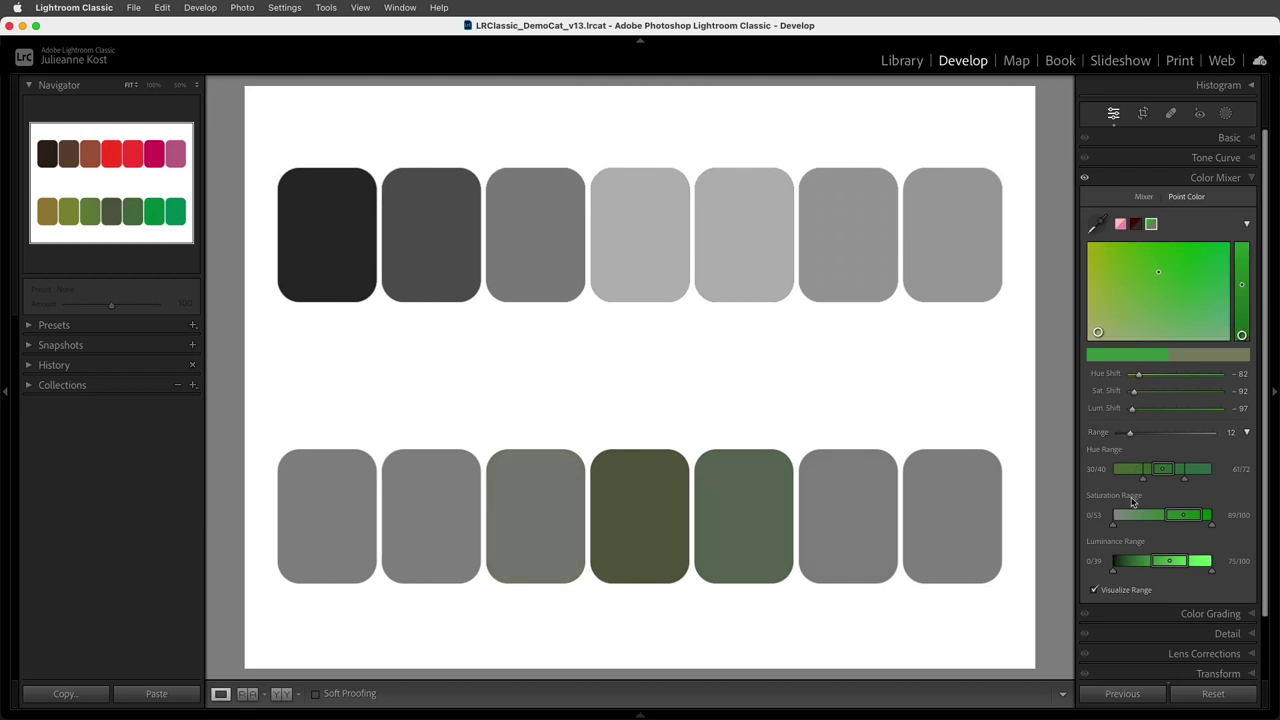
- Shift the middle greens to deep forest green with a wider hue range, then go to the next photo
click(1094, 590)
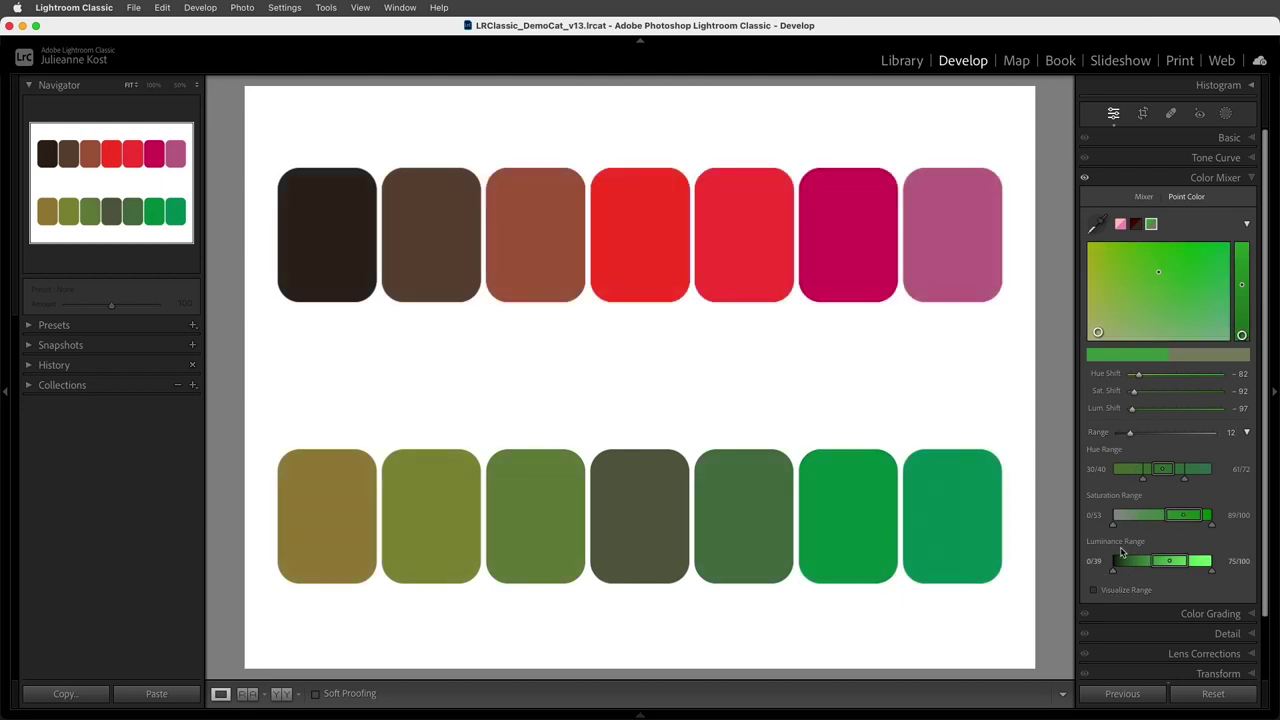
drag(1097, 332, 1244, 311)
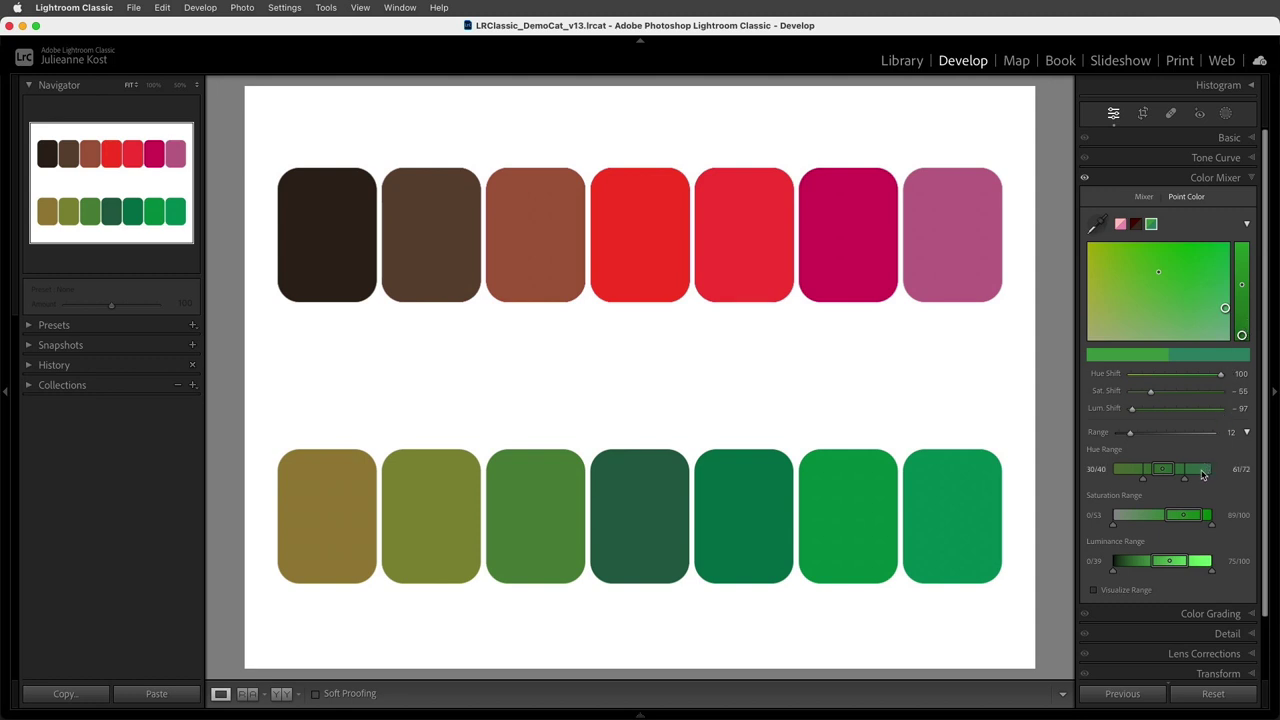
drag(1203, 474, 1203, 474)
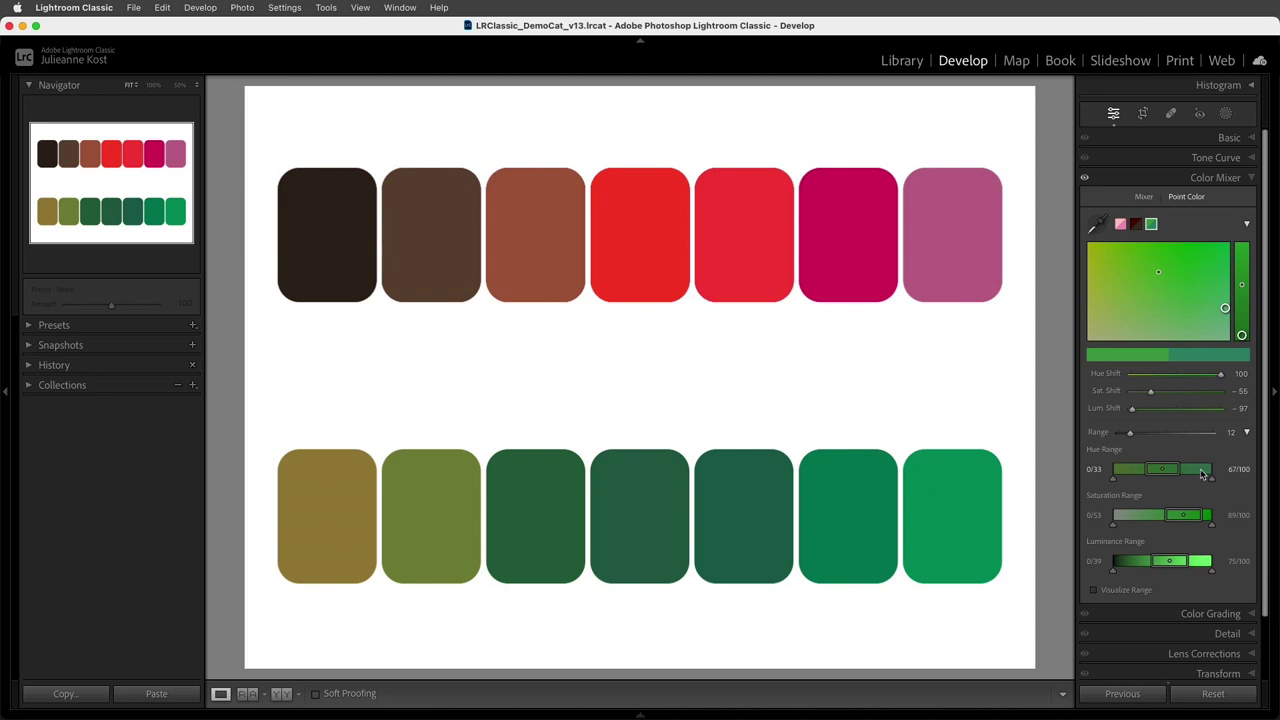
key(super+Right)
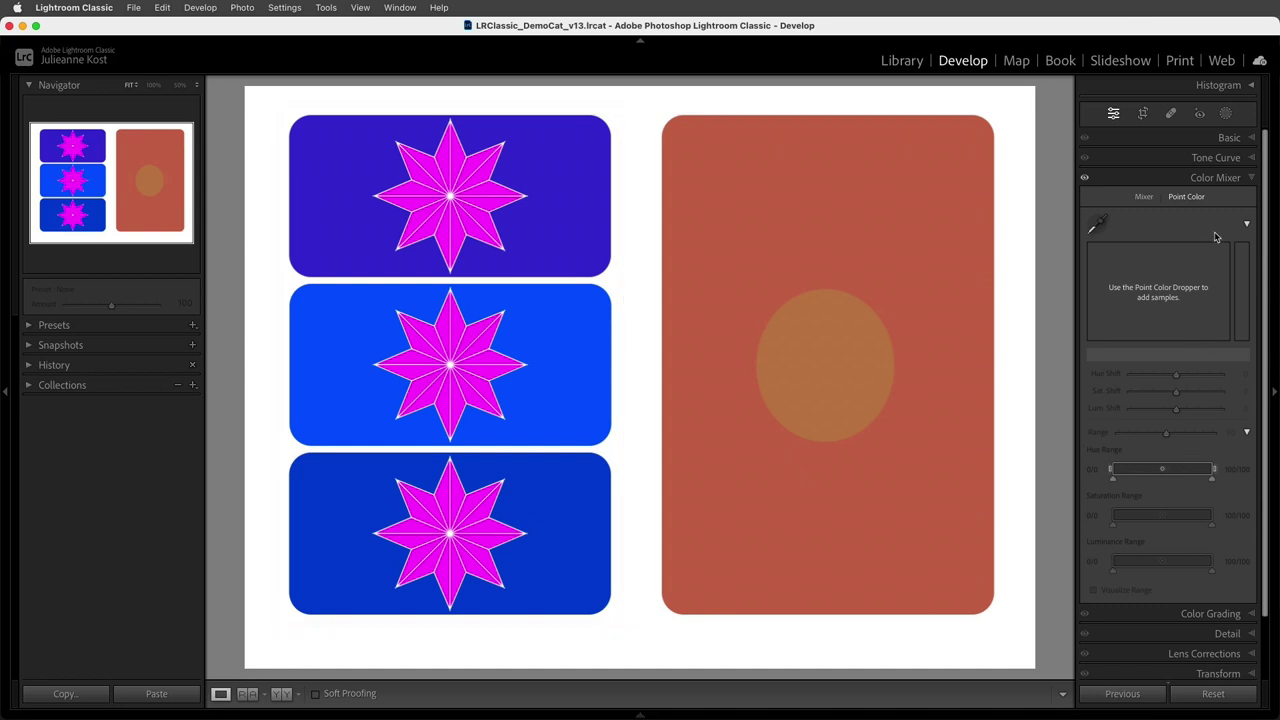
- Create object mask Mask 1 by outlining the middle blue star card
click(1224, 116)
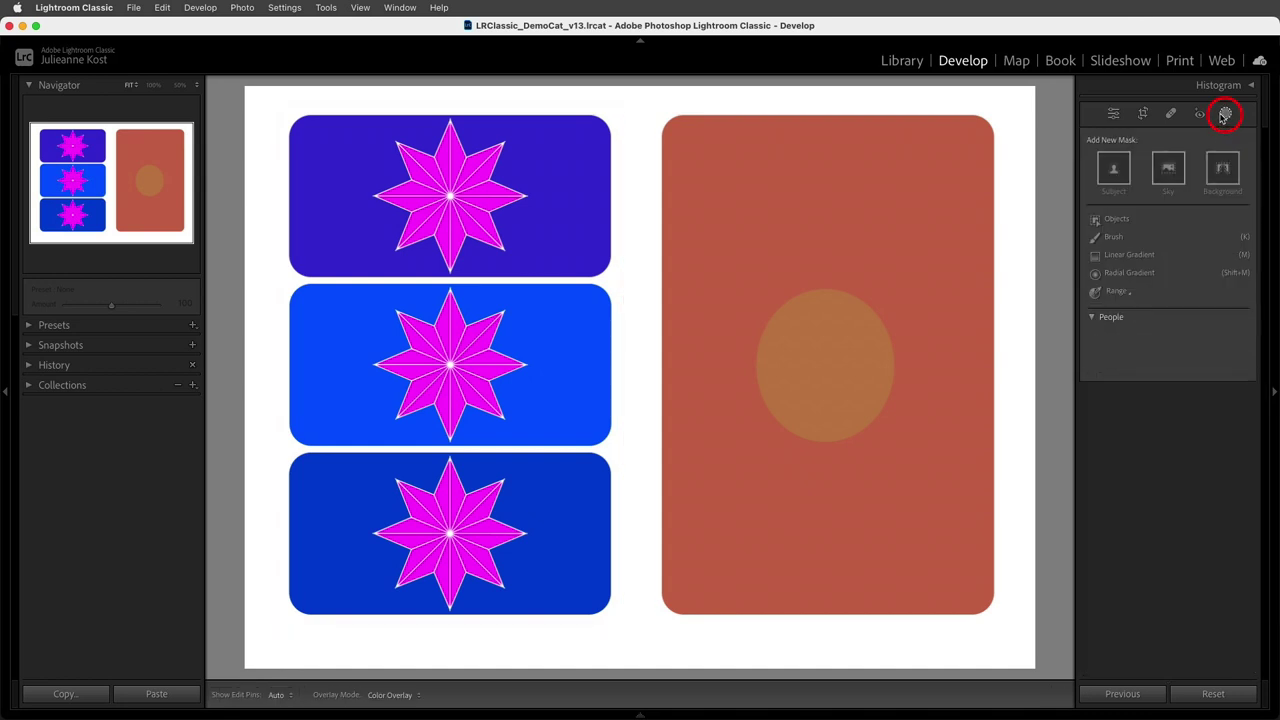
click(1118, 219)
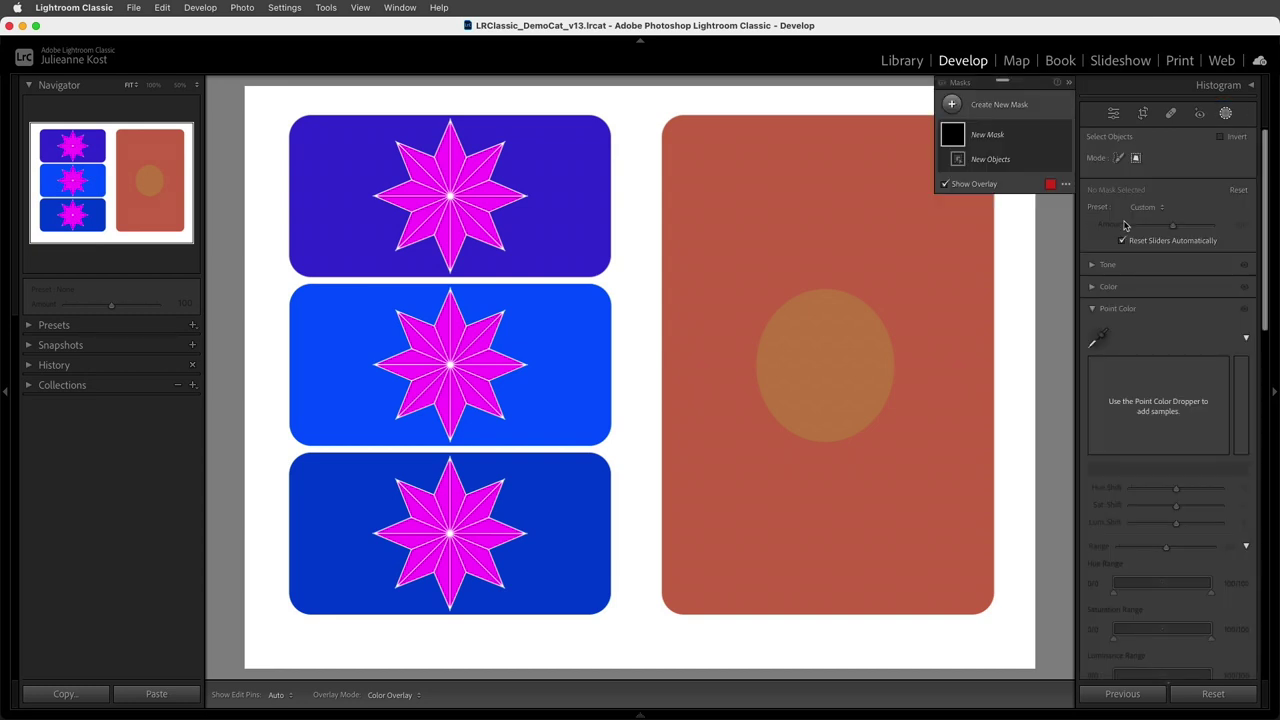
drag(628, 280, 275, 457)
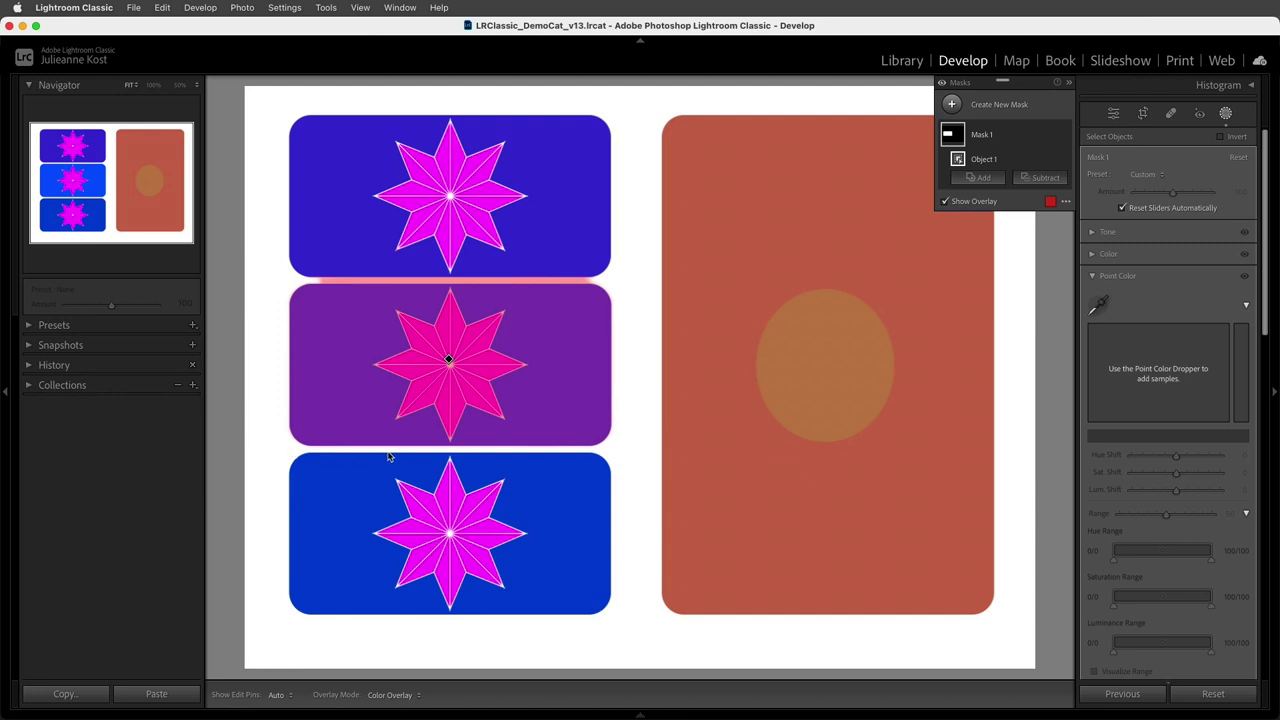
- Sample the masked card's blue in the mask's Point Color and shift it to bright cyan
click(1099, 303)
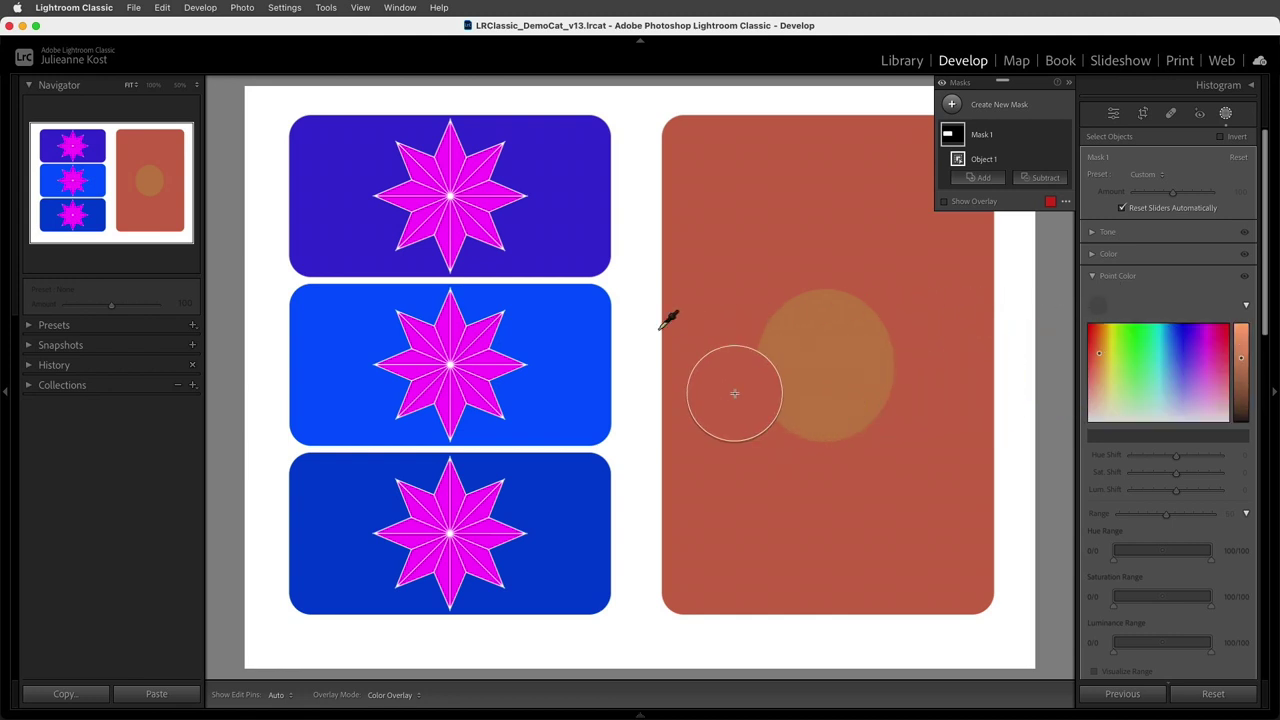
click(578, 330)
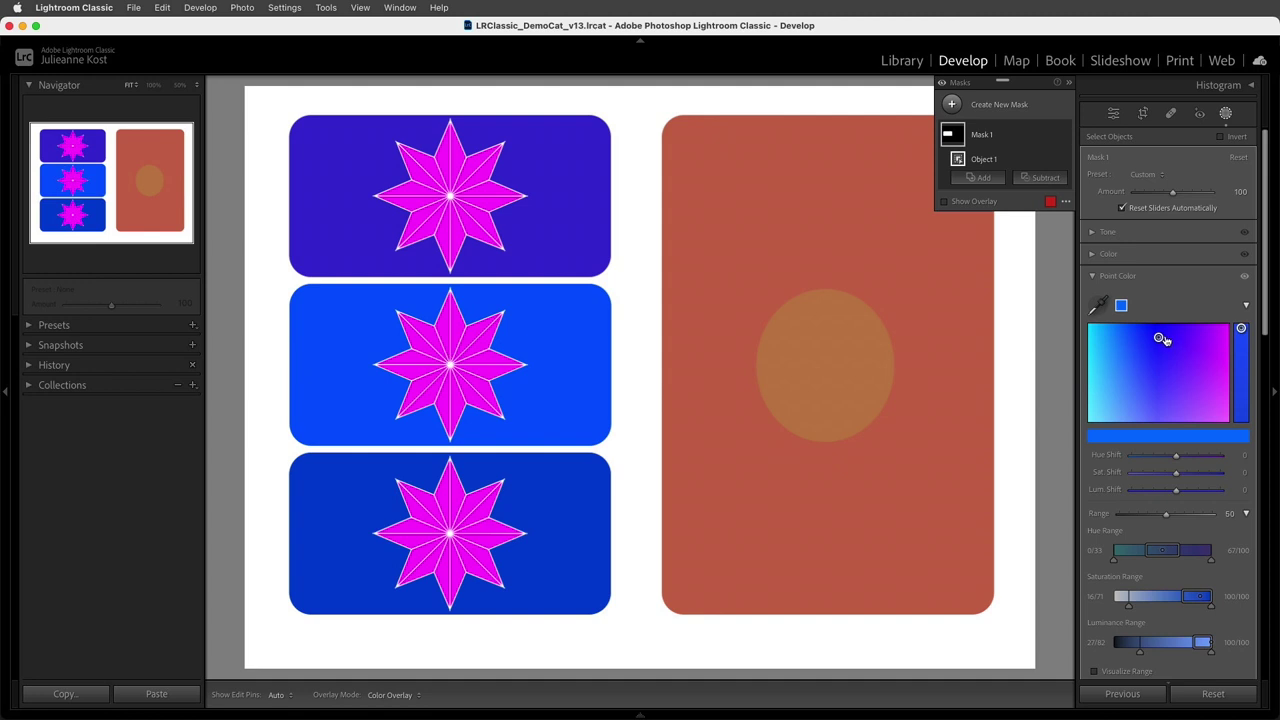
drag(1158, 346, 1100, 347)
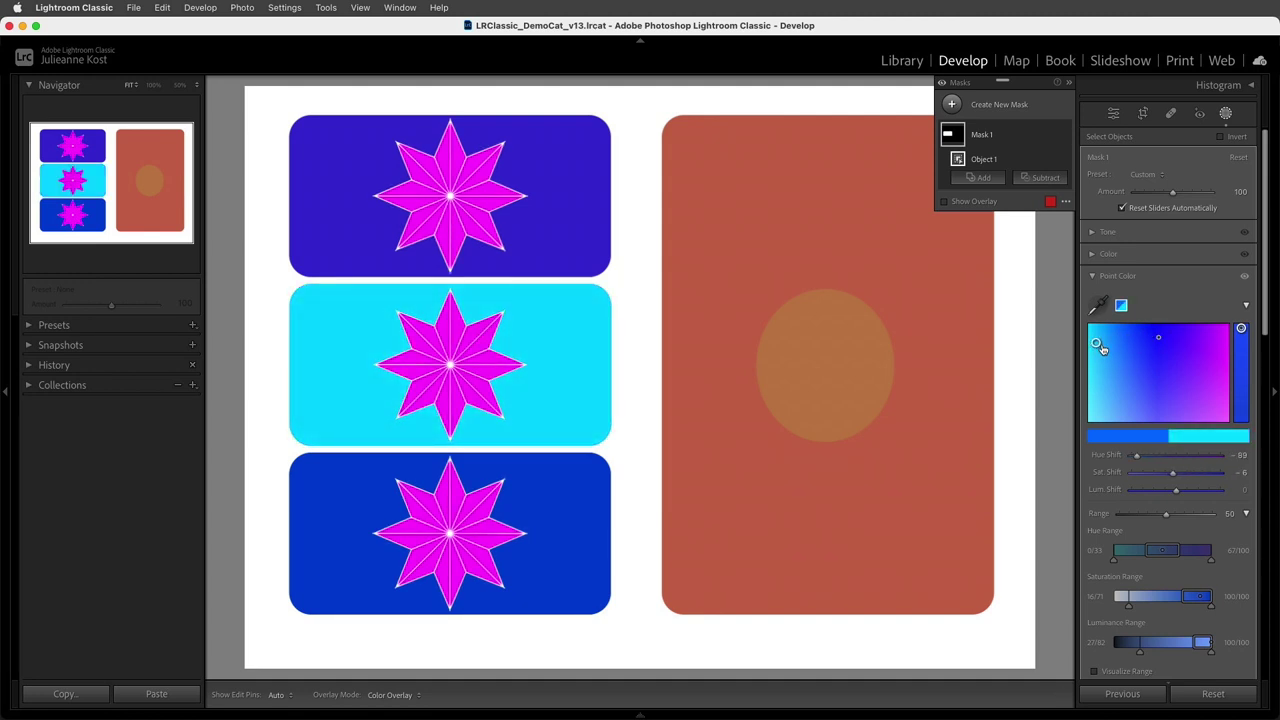
click(1112, 116)
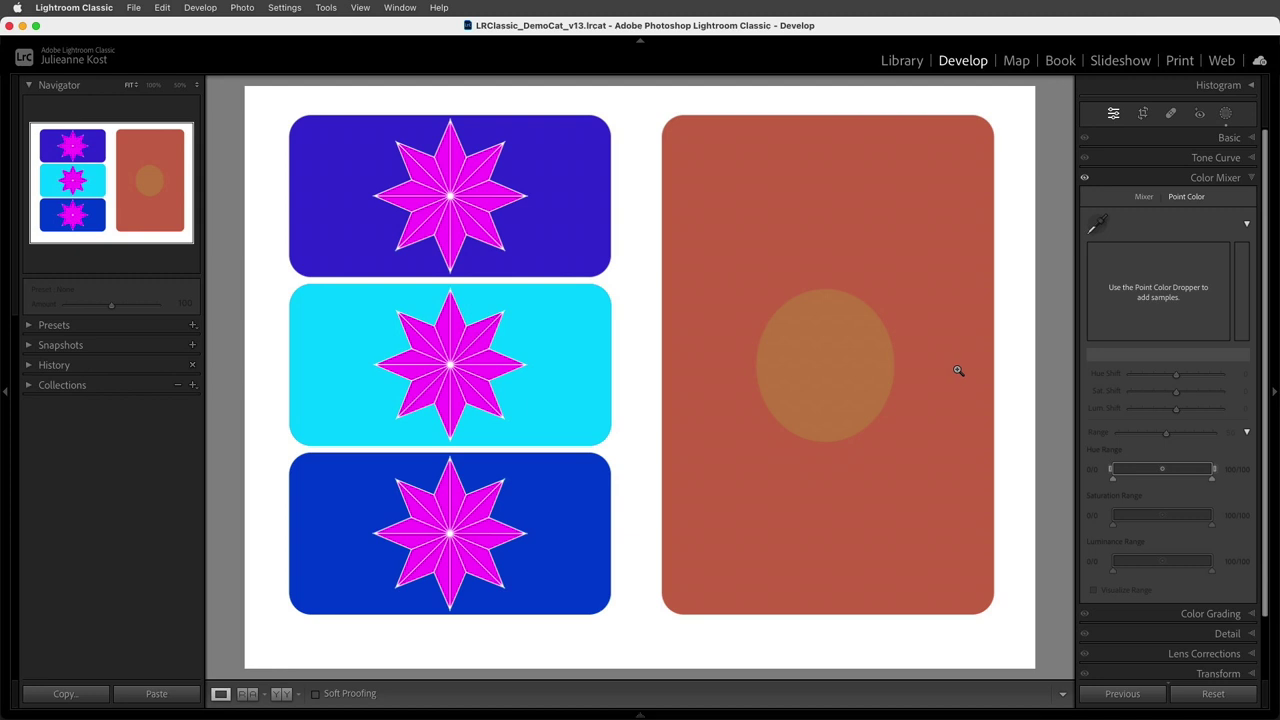
- Sample the orange circle, narrow its Hue Range, and set Hue Shift −38 to match the card
click(1096, 226)
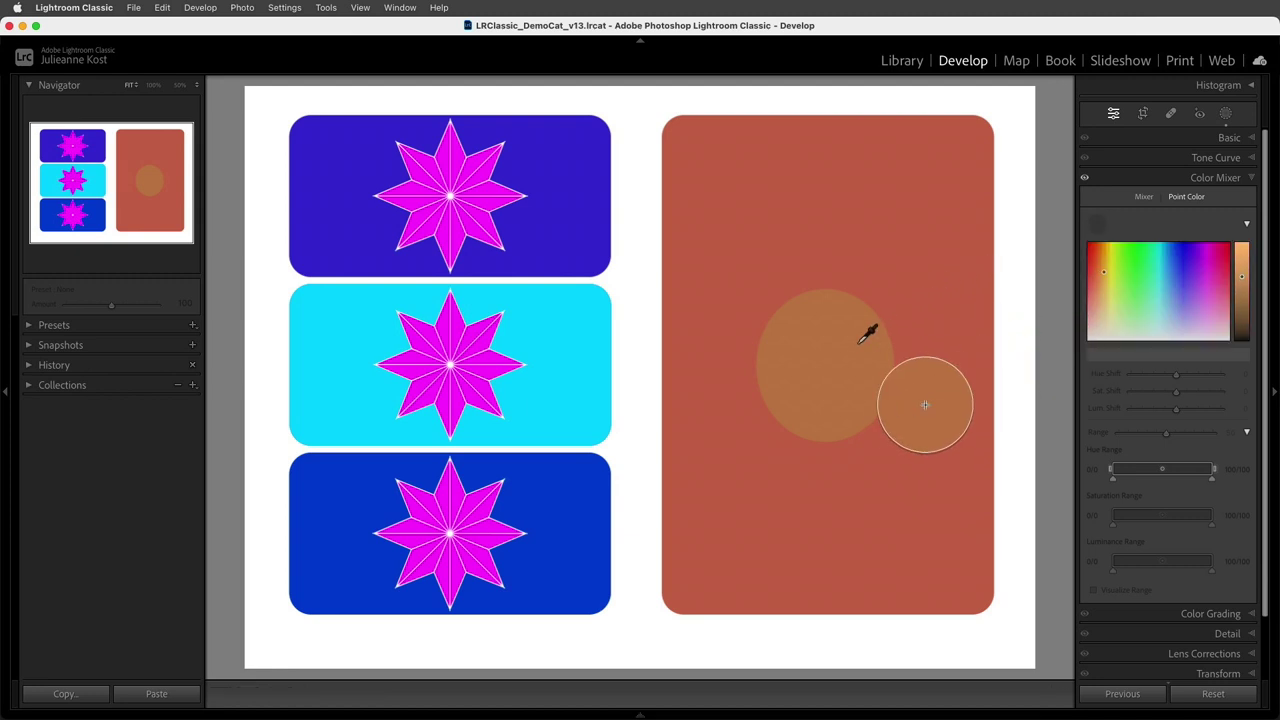
click(837, 362)
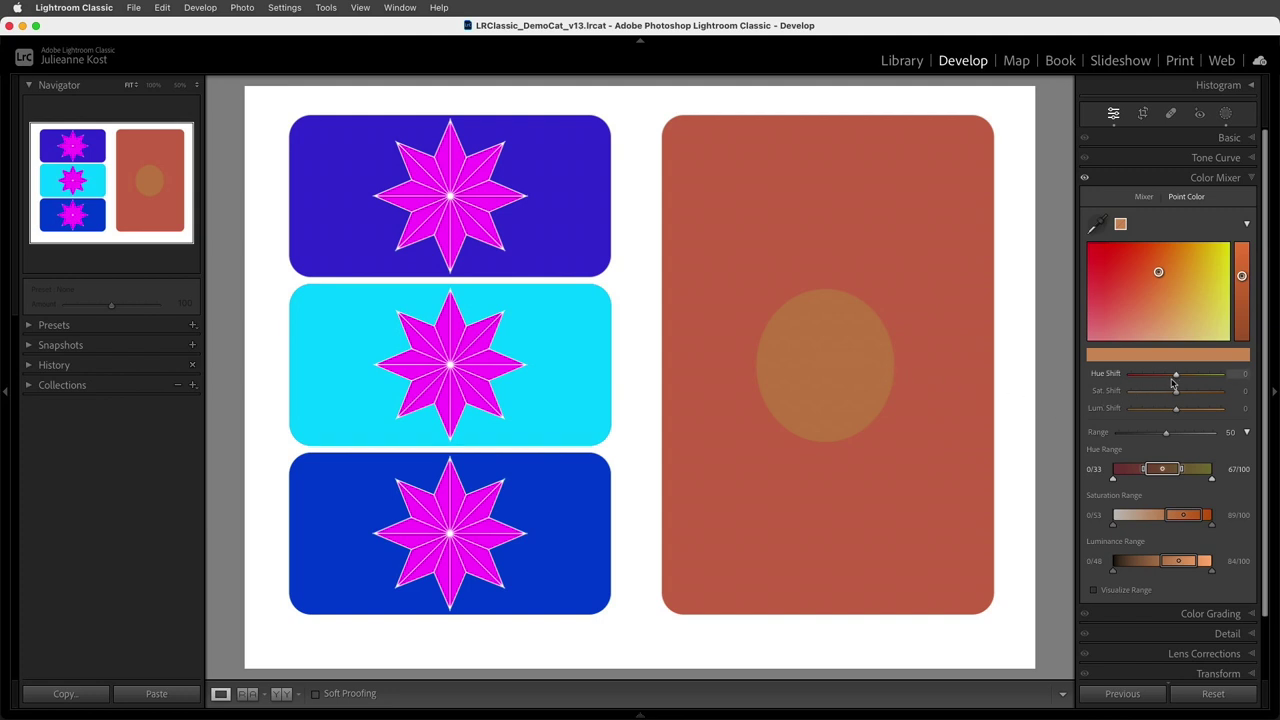
mouse_move(1174, 381)
mouse_down()
mouse_move(1126, 374)
mouse_move(1193, 374)
mouse_up()
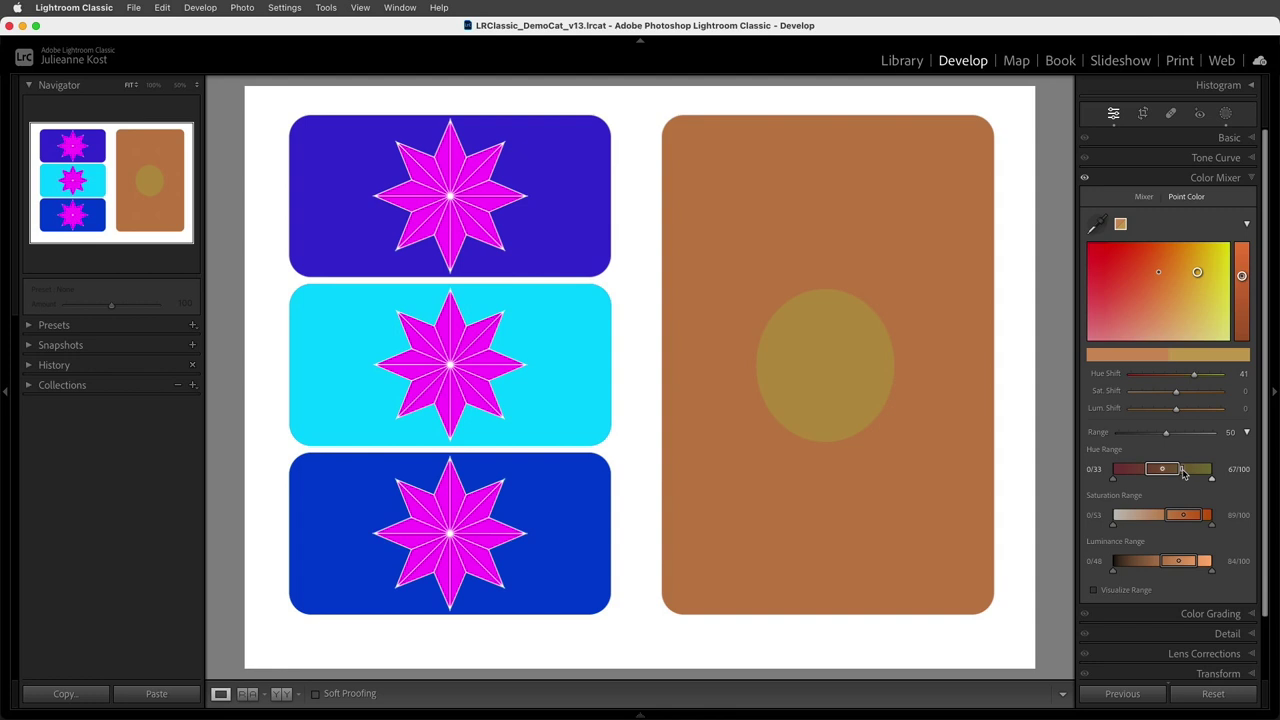
mouse_move(1184, 475)
mouse_down()
mouse_move(1154, 472)
mouse_move(1153, 483)
mouse_move(1190, 480)
mouse_move(1174, 480)
mouse_up()
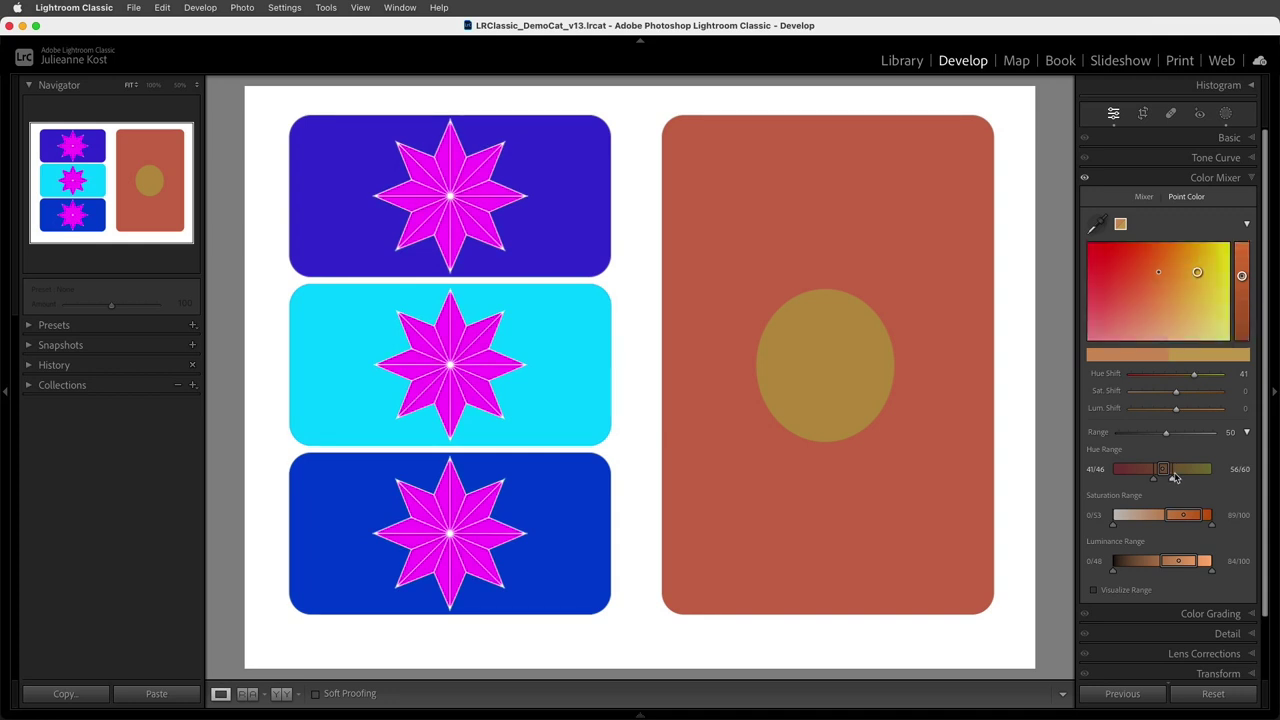
drag(1193, 378, 1159, 373)
- Sample the right card's red, shift it toward dusty pink, and open the sample's options menu
click(1097, 228)
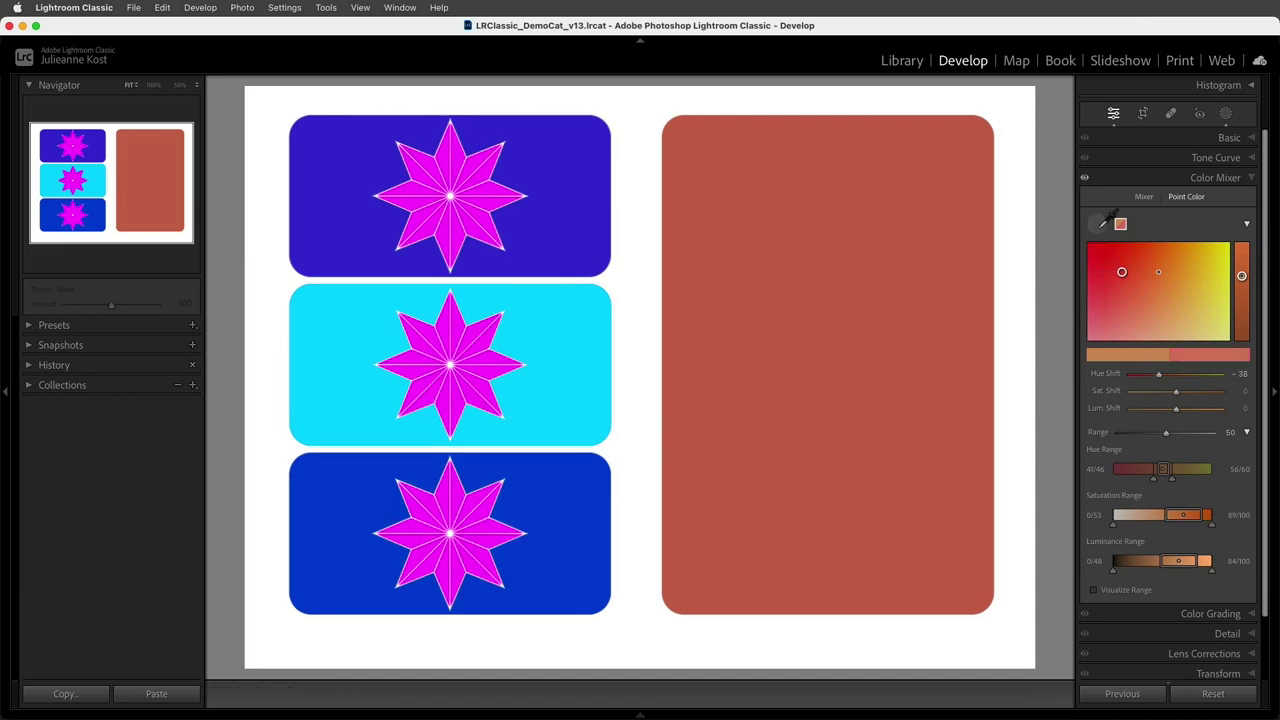
click(917, 305)
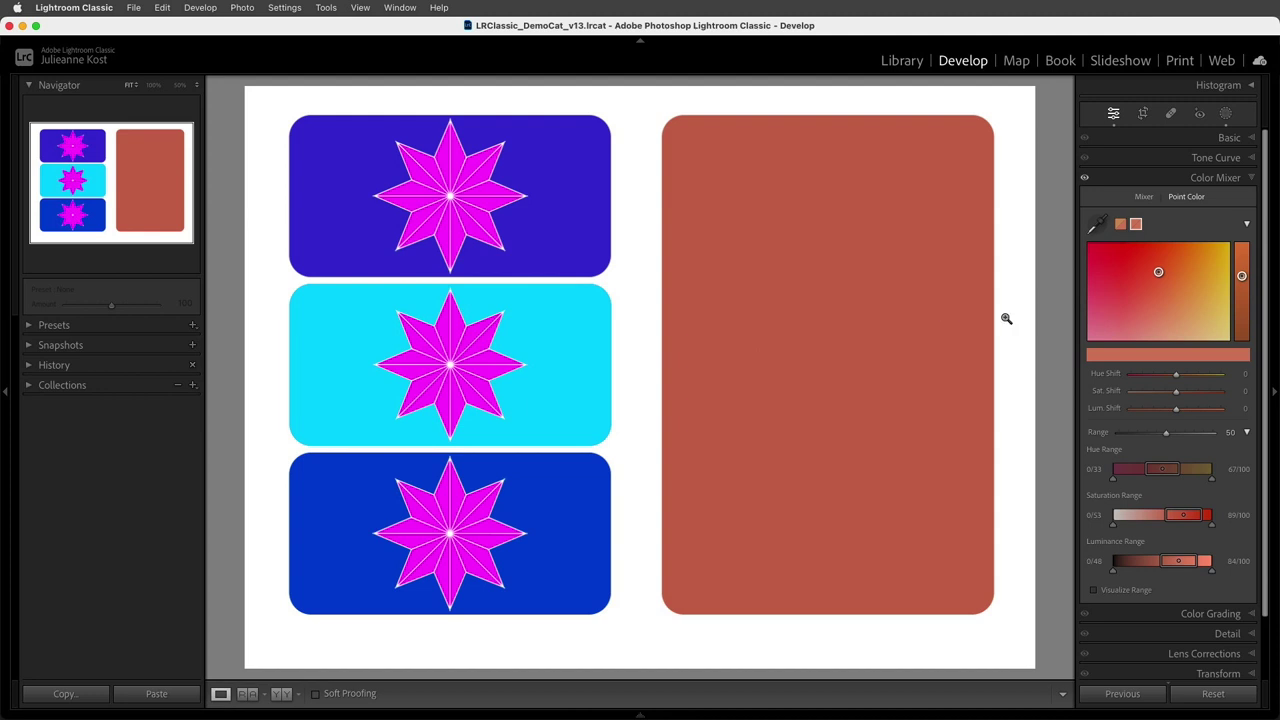
drag(1158, 272, 1115, 317)
right_click(1136, 227)
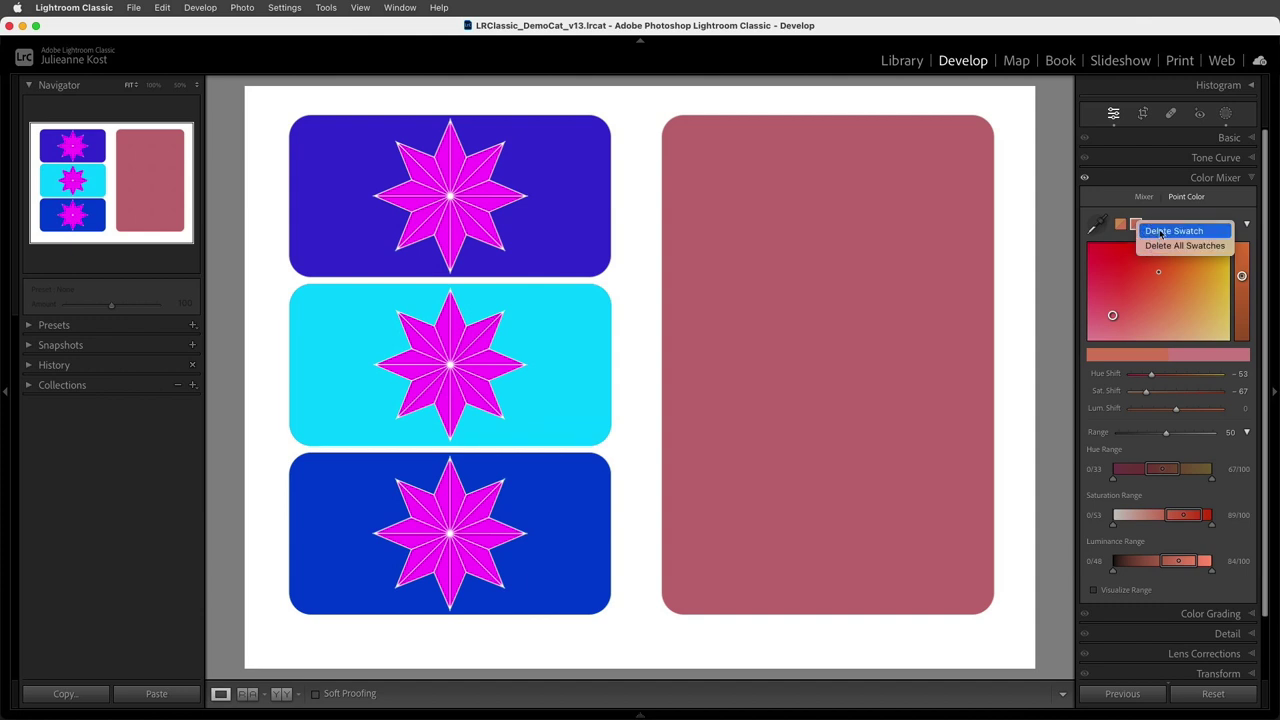
click(1178, 216)
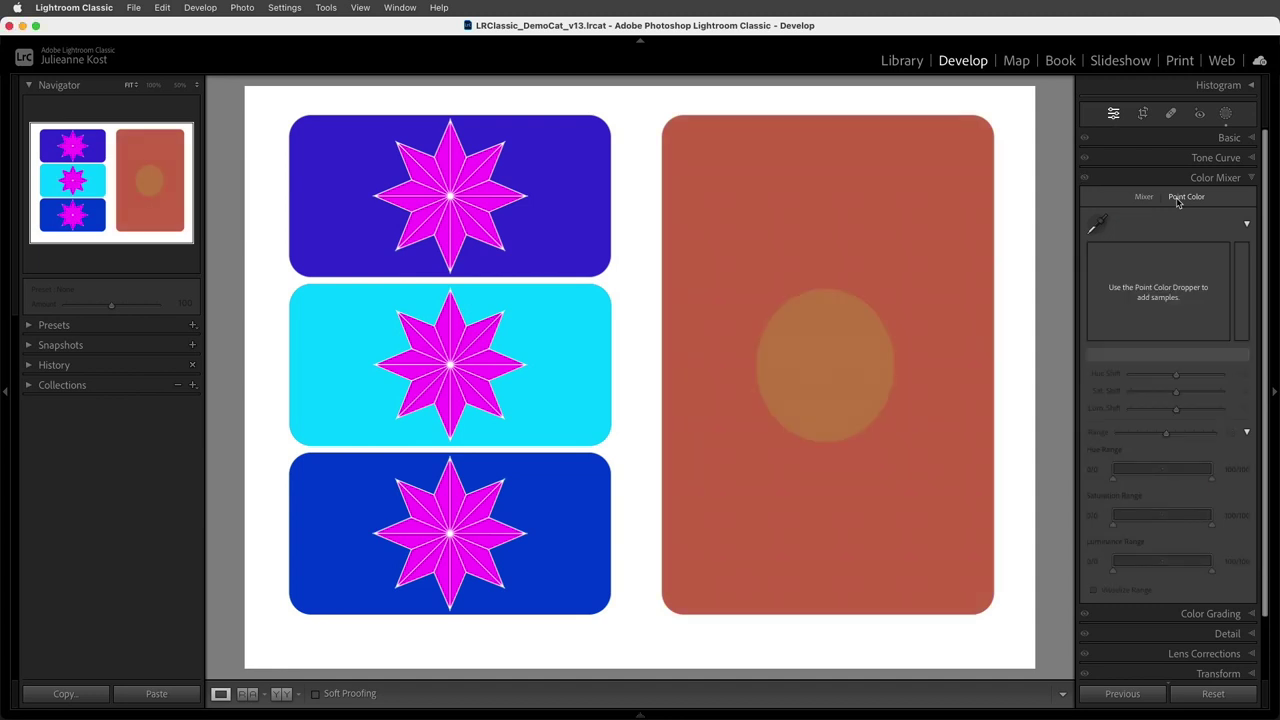
- Move to the ice photo and adjust the Blue saturation in the HSL Mixer to mute the teal water
key(Right)
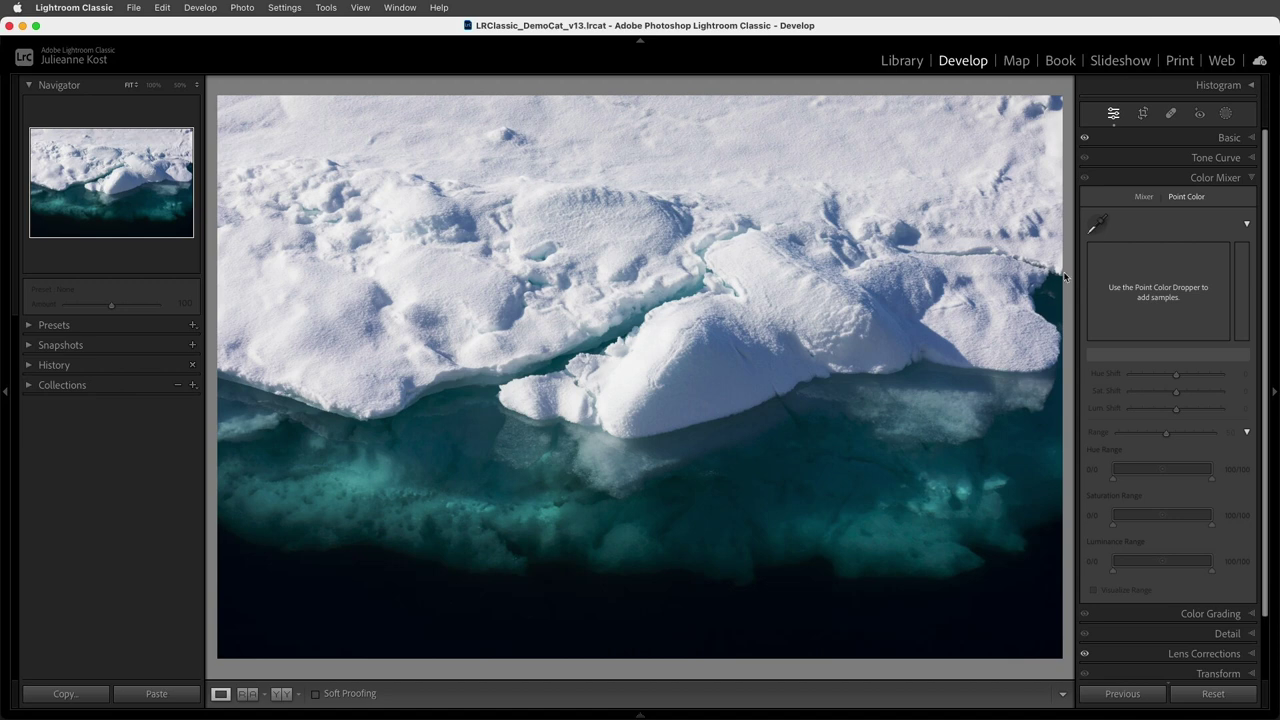
click(1140, 197)
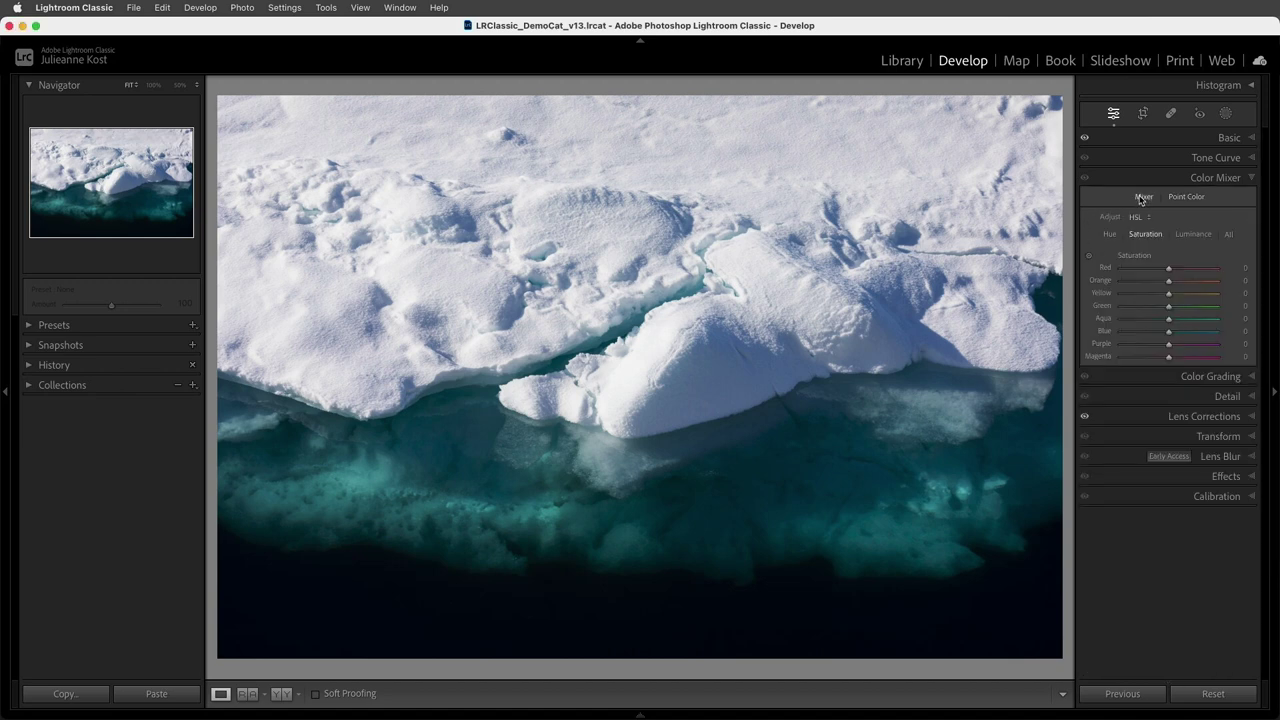
mouse_move(1168, 331)
mouse_down()
mouse_move(1136, 332)
mouse_move(1211, 331)
mouse_move(1168, 331)
mouse_up()
click(1184, 197)
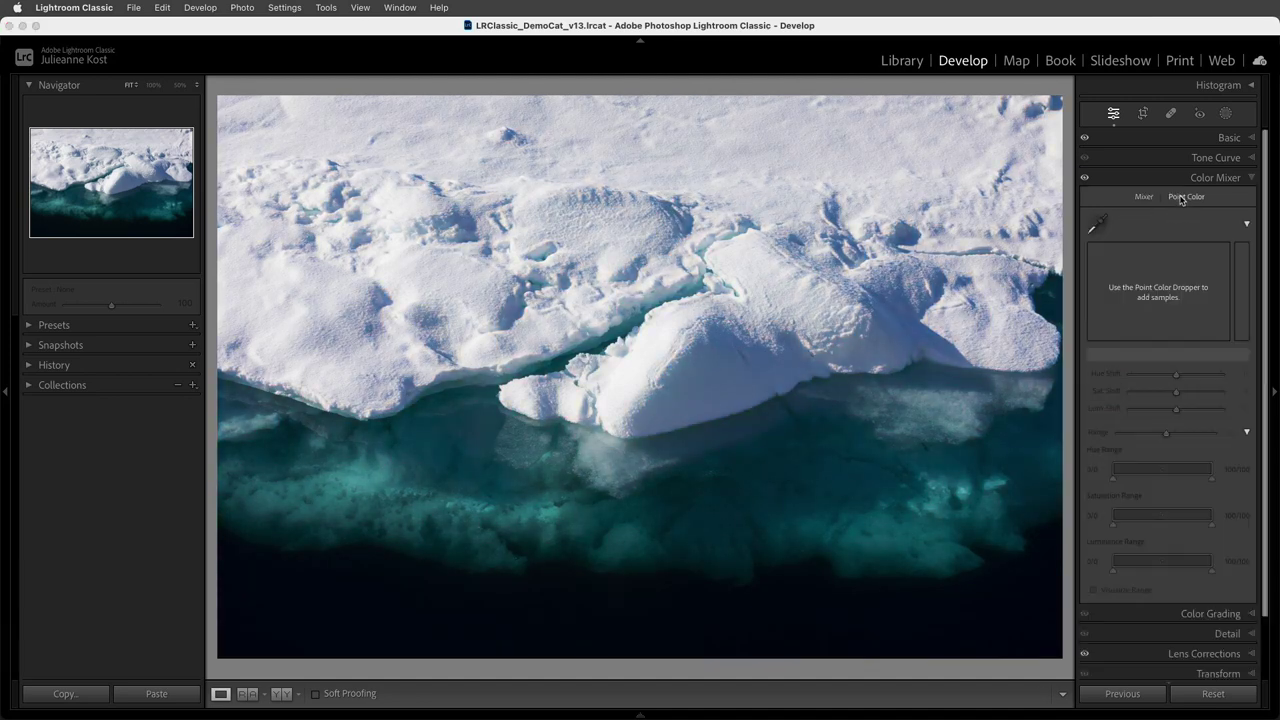
- Sample the bluish ice shadow with Point Color and widen its Hue and Luminance ranges
click(1100, 226)
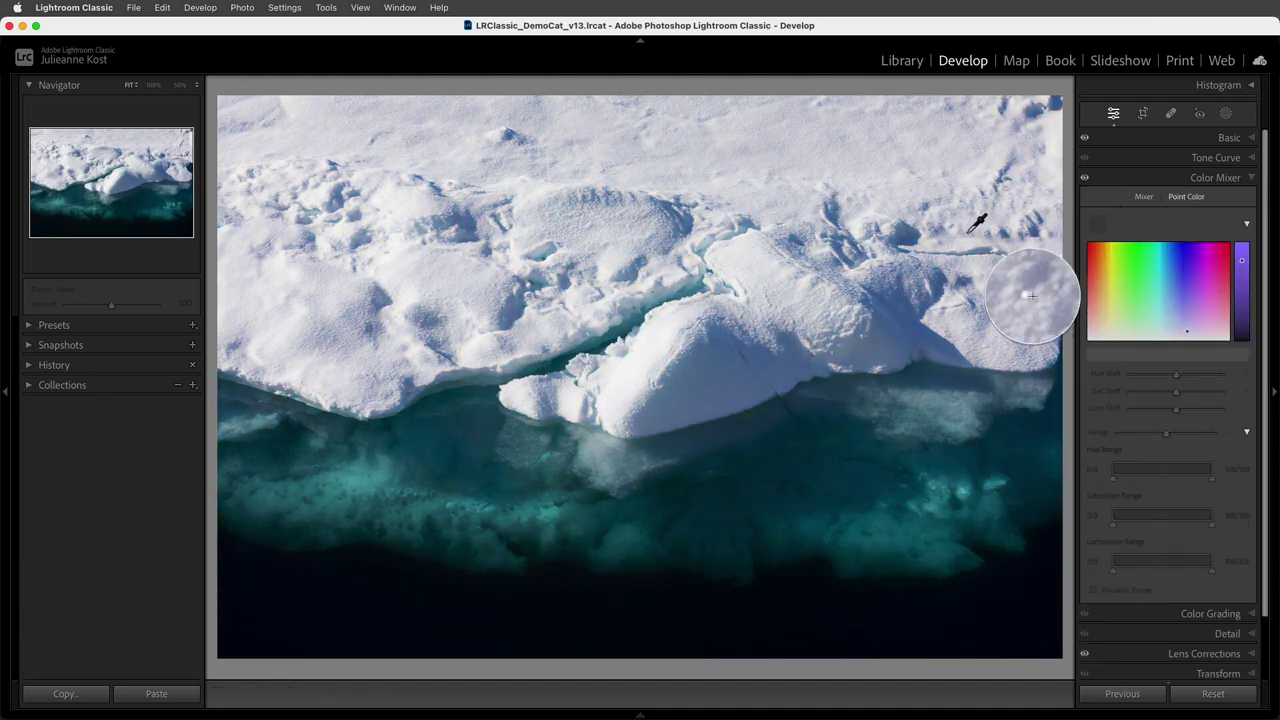
click(916, 299)
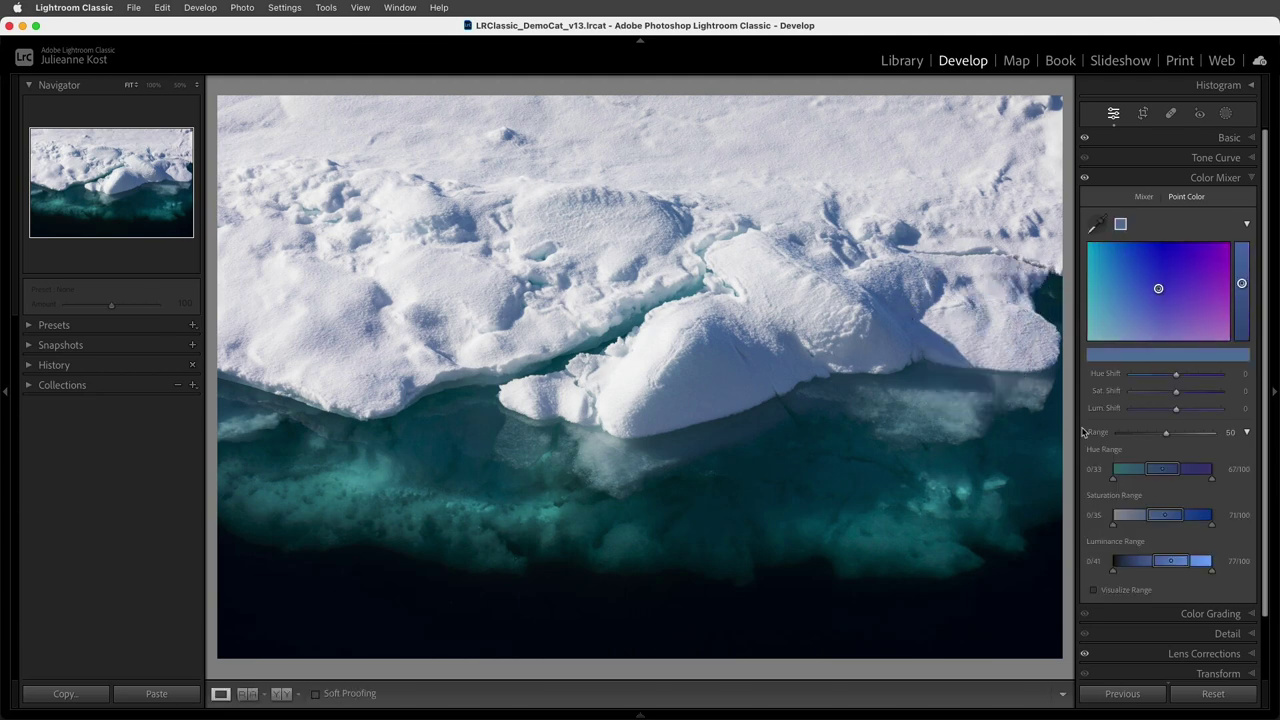
click(1094, 589)
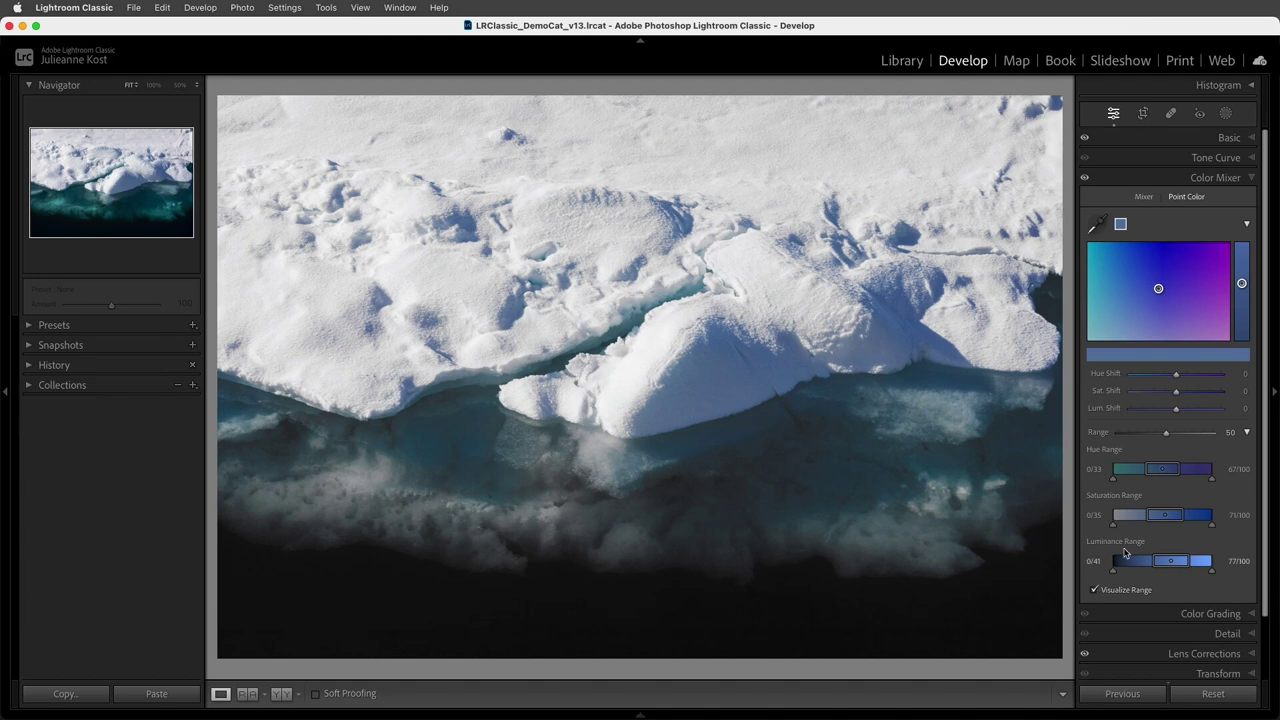
drag(1146, 472, 1160, 473)
drag(1172, 562, 1200, 563)
click(1118, 594)
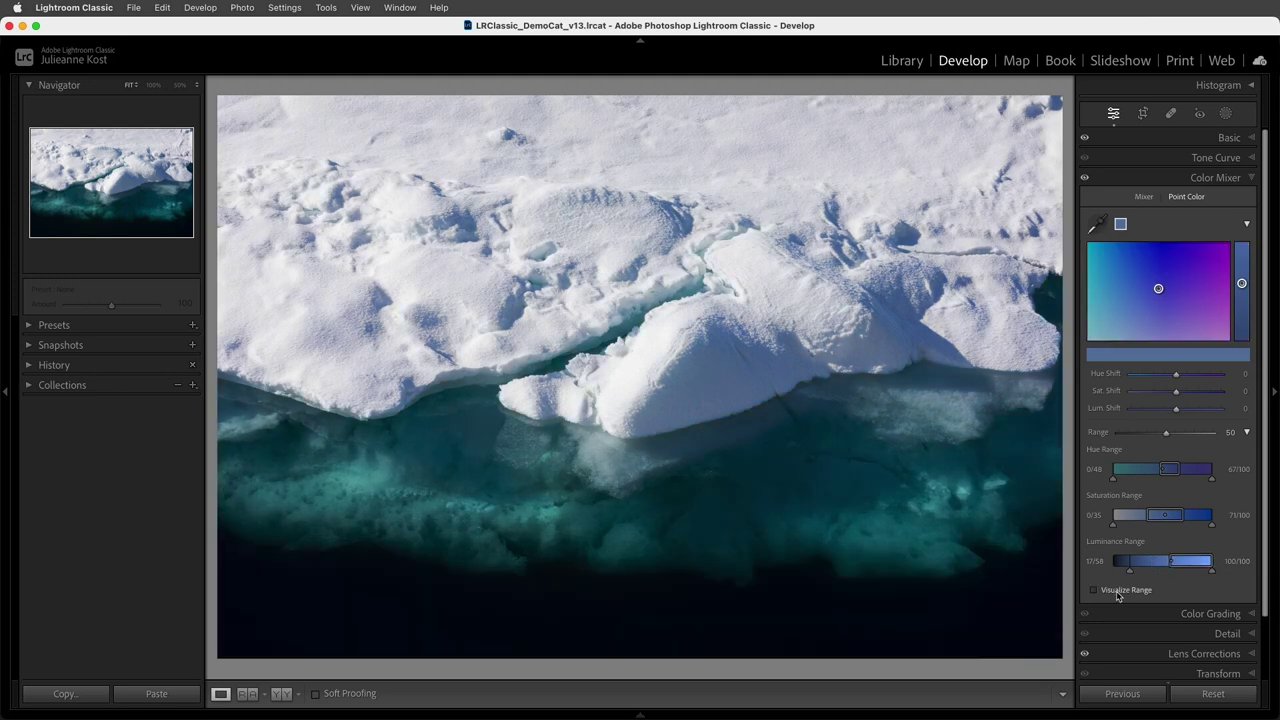
- Set the sample's Sat. Shift to -100 and compare the Color Mixer before and after
drag(1177, 392, 1125, 403)
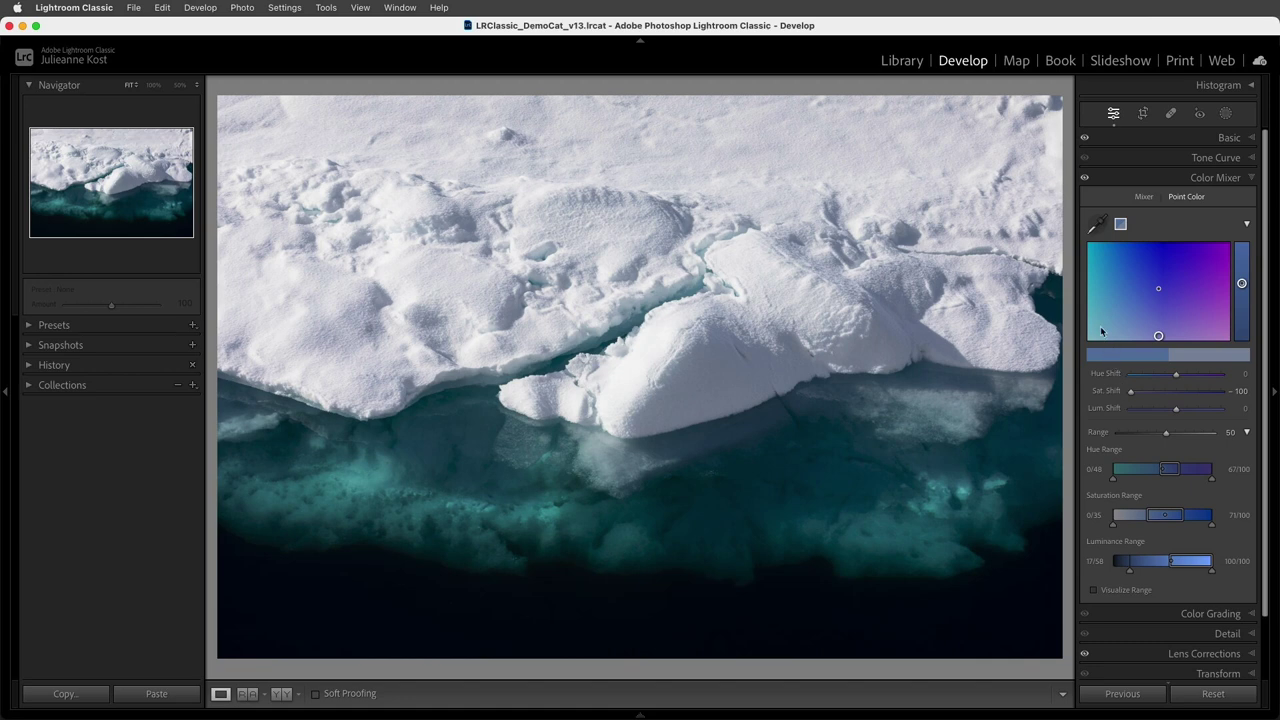
click(1086, 179)
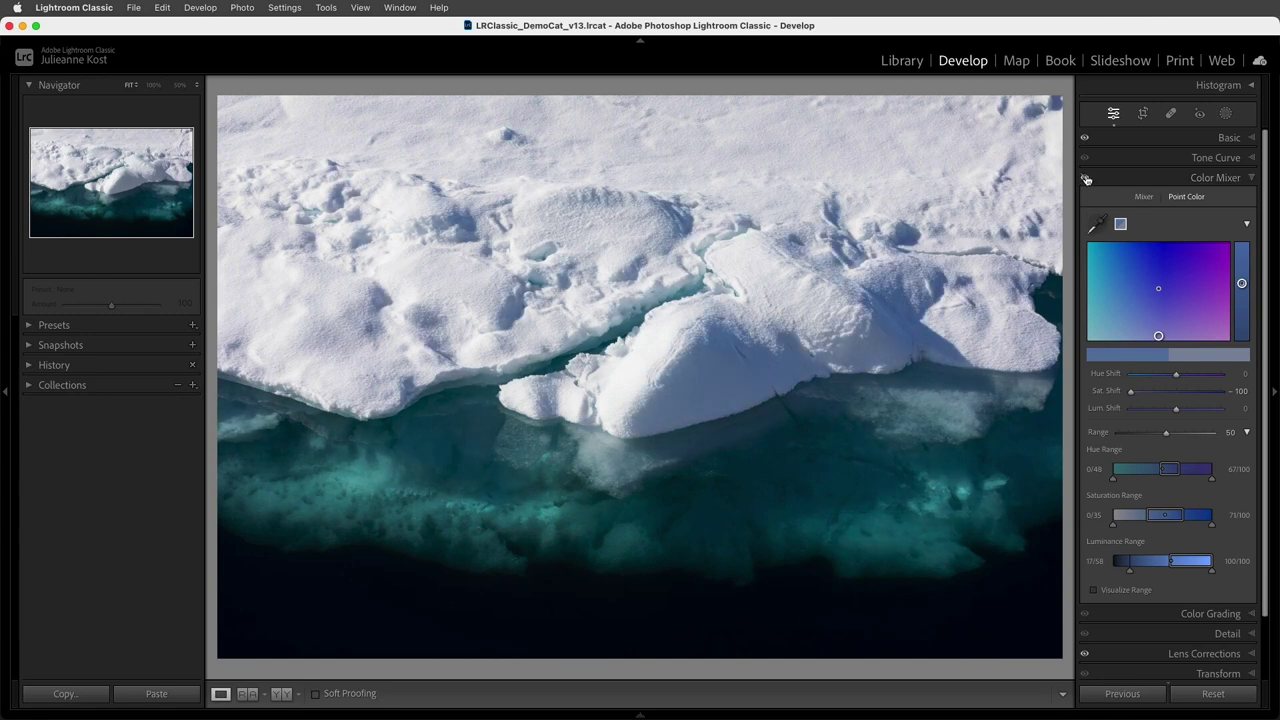
click(1086, 179)
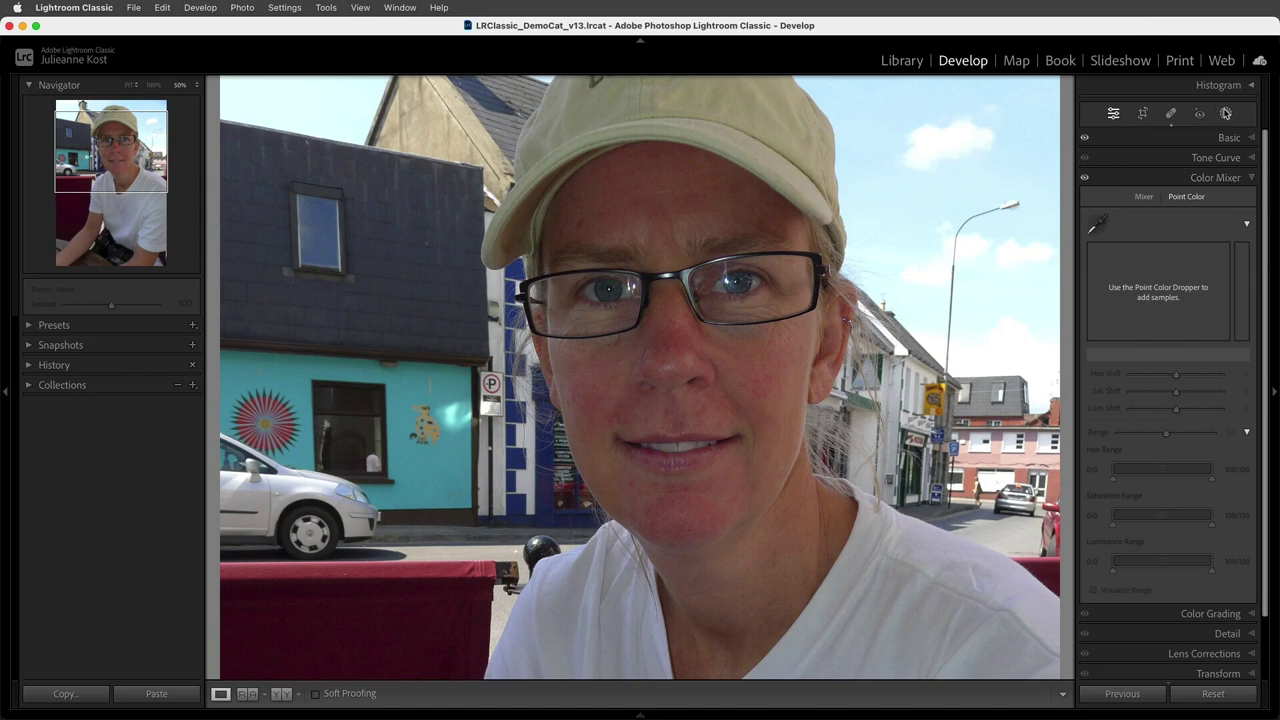
- Create a People mask of the detected person's facial skin
click(1225, 113)
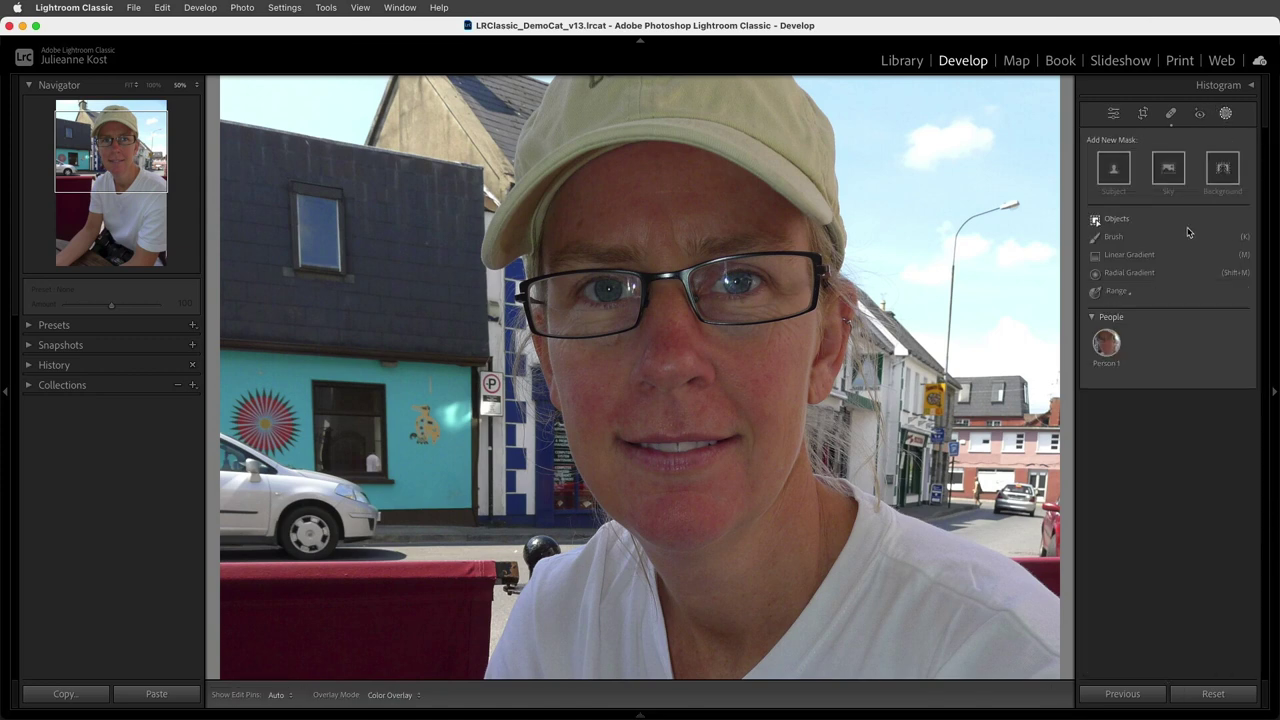
click(1106, 343)
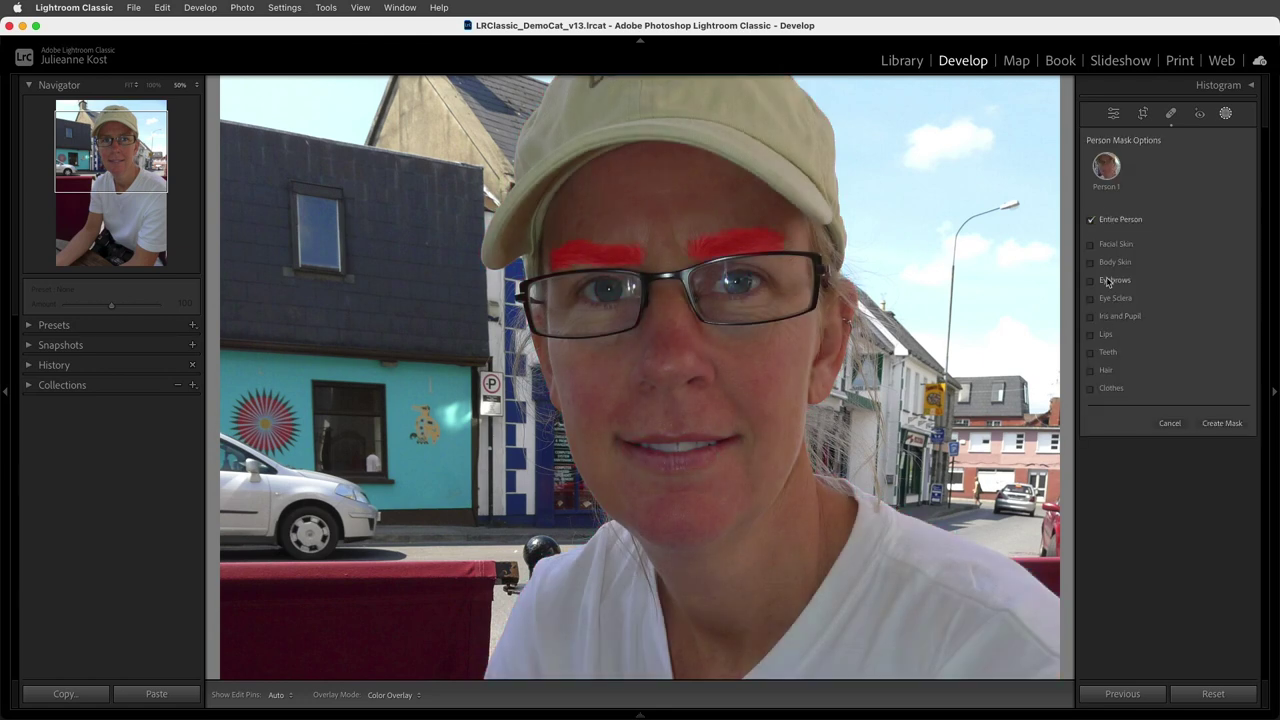
click(1110, 245)
click(1111, 262)
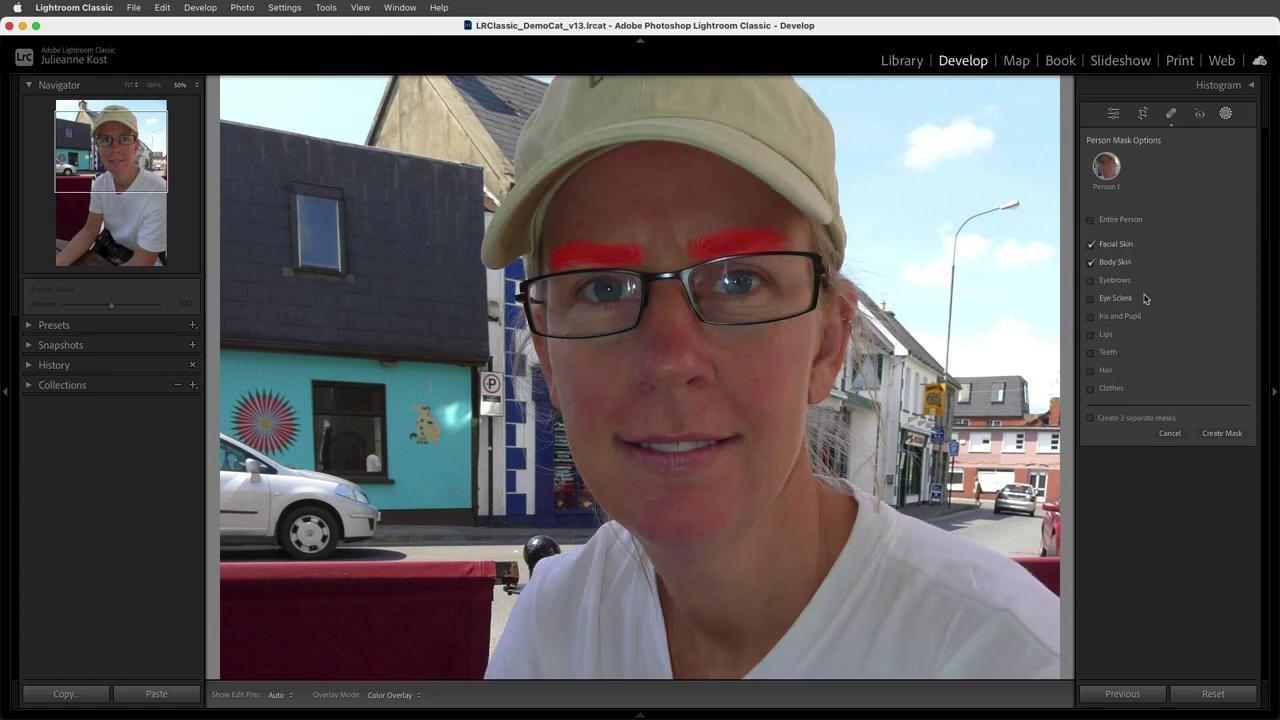
click(1224, 435)
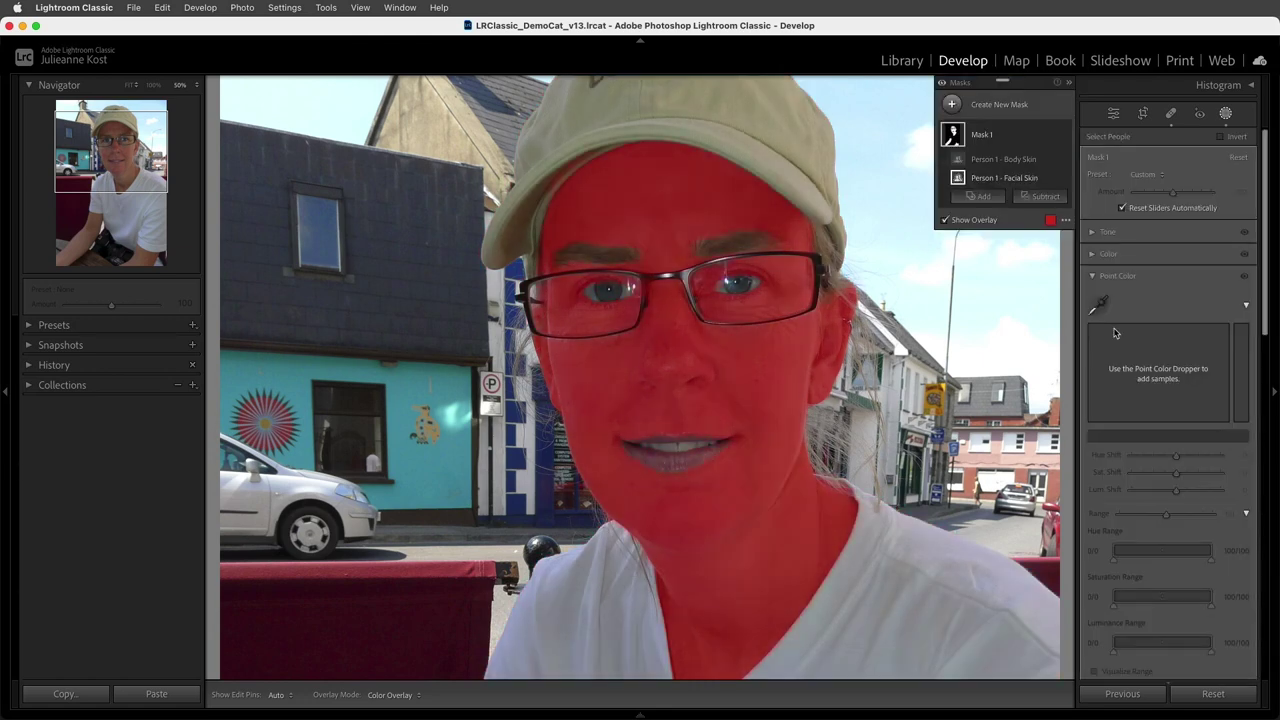
- Sample the cheek's skin colour with Point Color and narrow its Hue Range using Visualize Range
click(1098, 305)
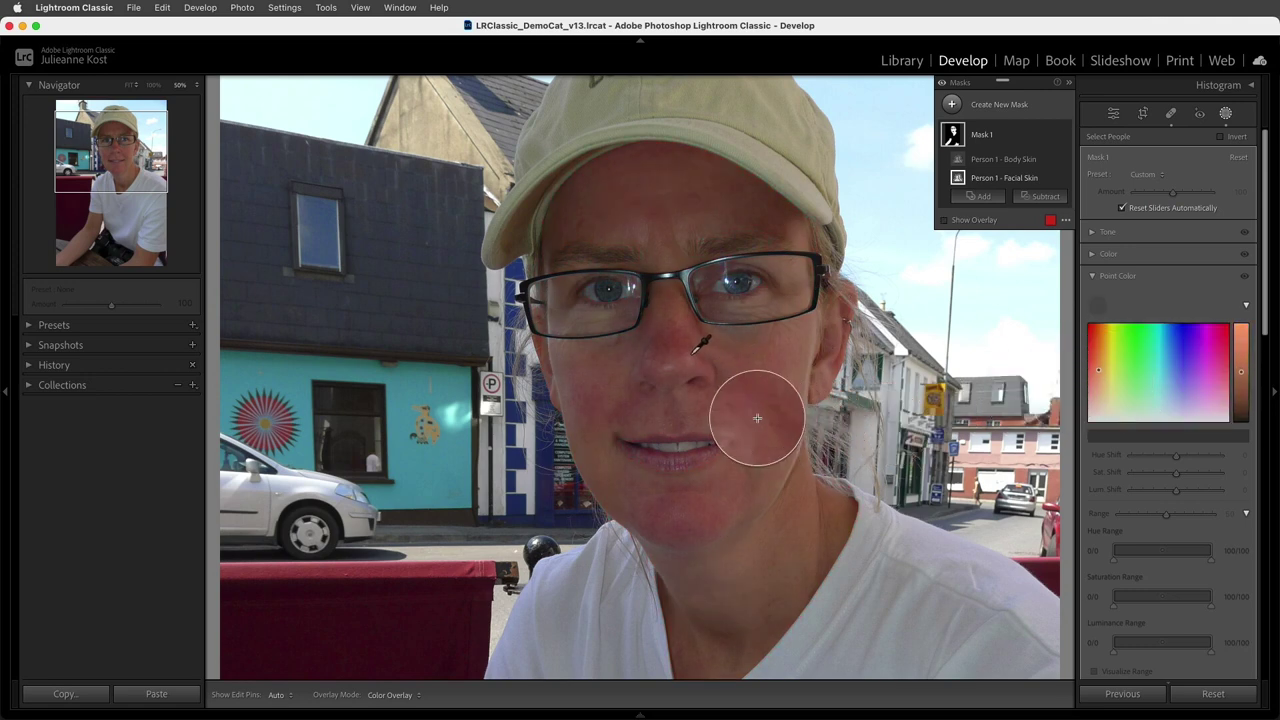
click(660, 373)
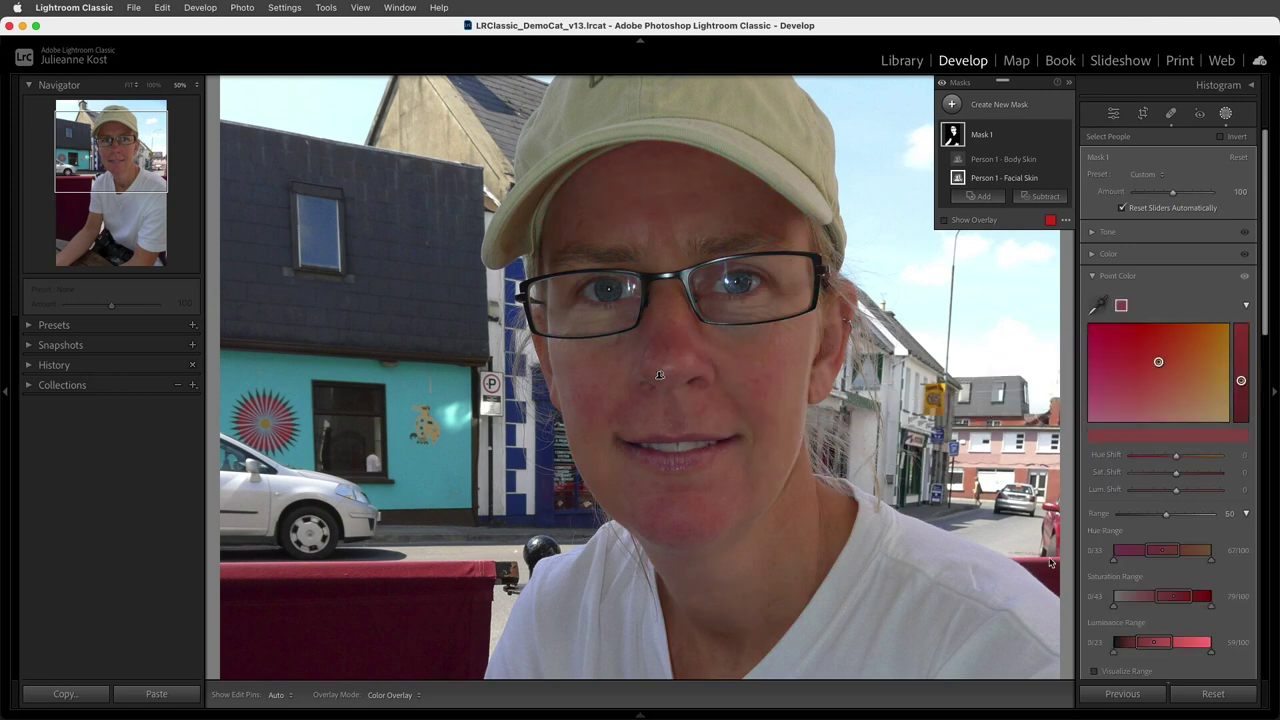
click(1096, 673)
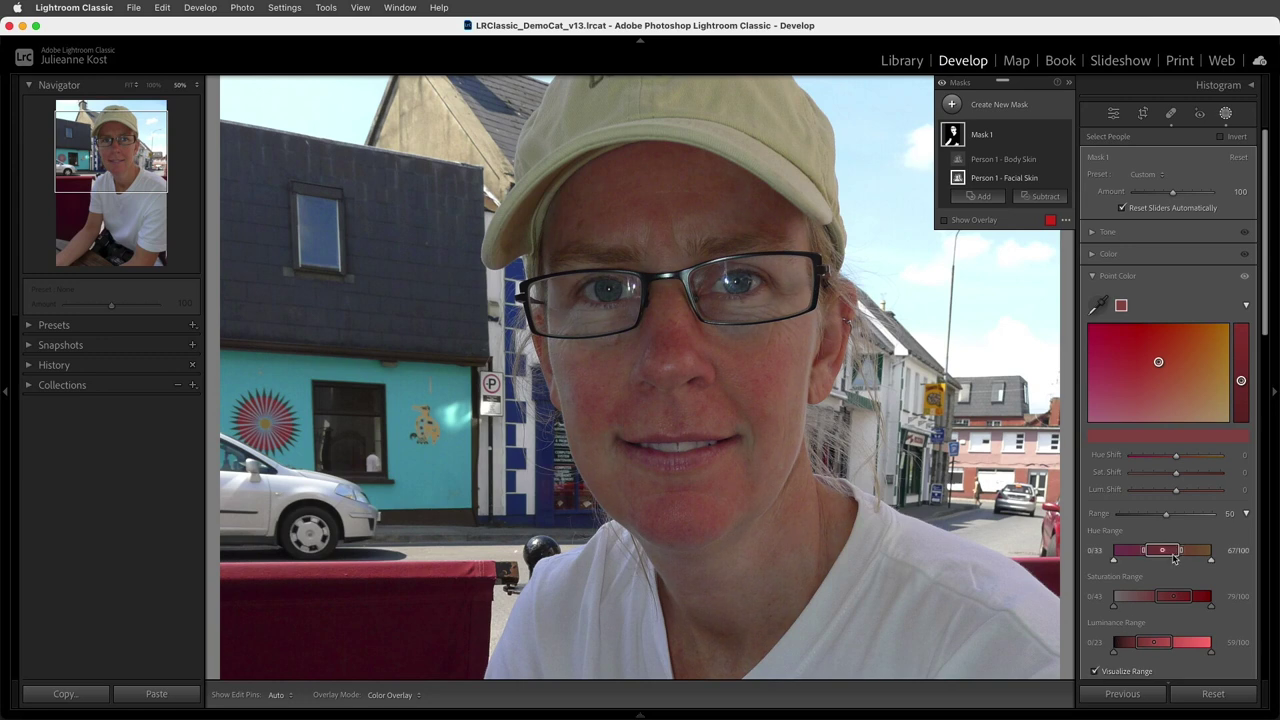
drag(1181, 553, 1216, 607)
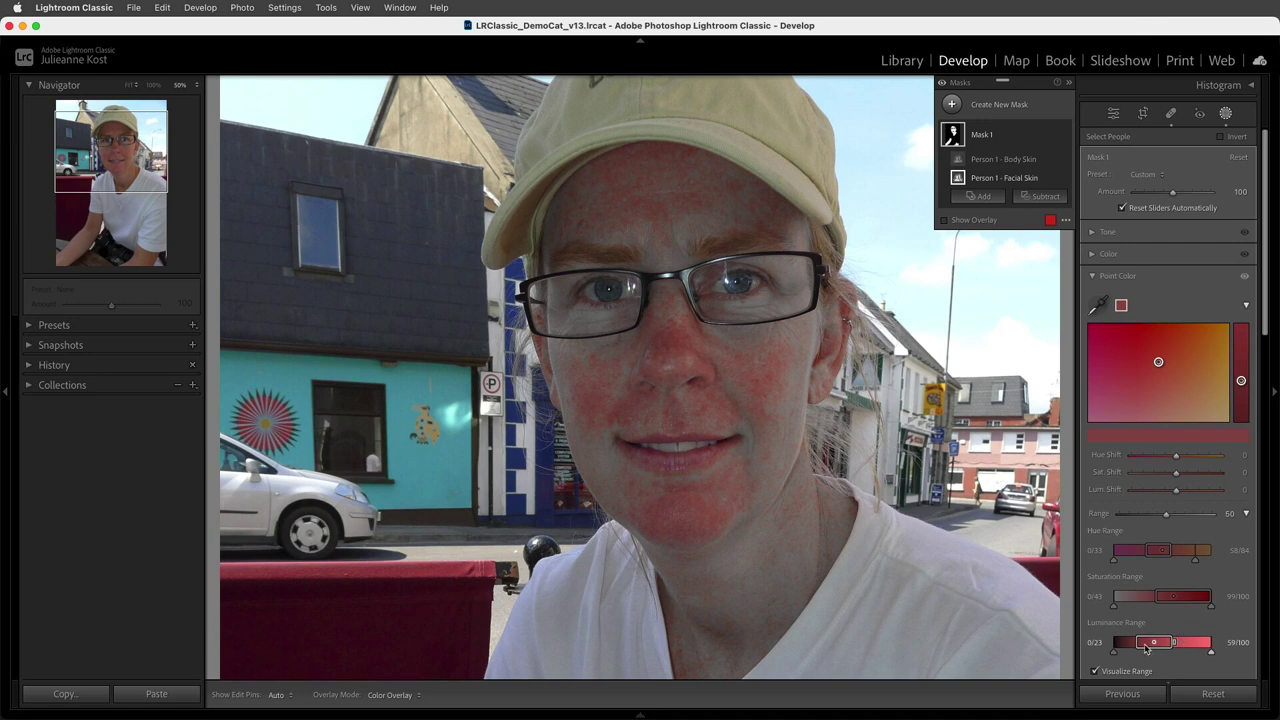
- Extend the skin sample's Luminance Range down to 0 and shift its hue
drag(1138, 645, 1115, 647)
click(1095, 672)
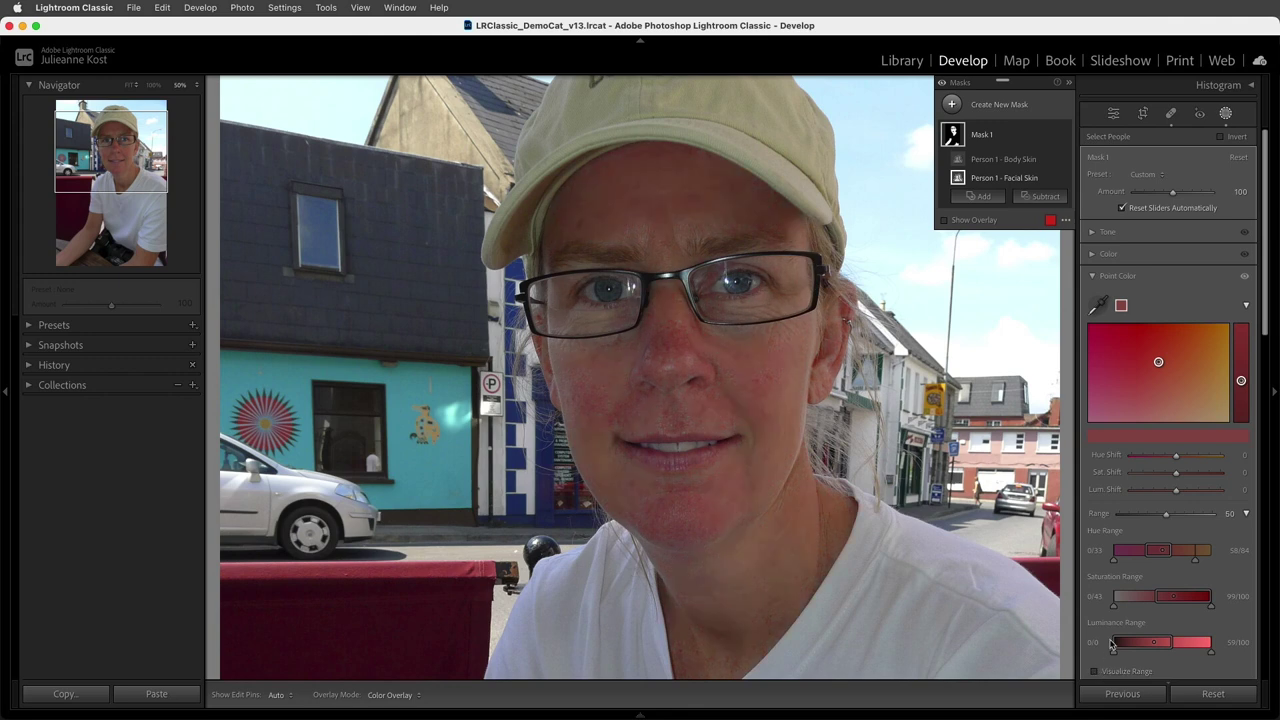
mouse_move(1176, 456)
mouse_down()
mouse_move(1194, 457)
mouse_move(1171, 474)
mouse_move(1178, 491)
mouse_up()
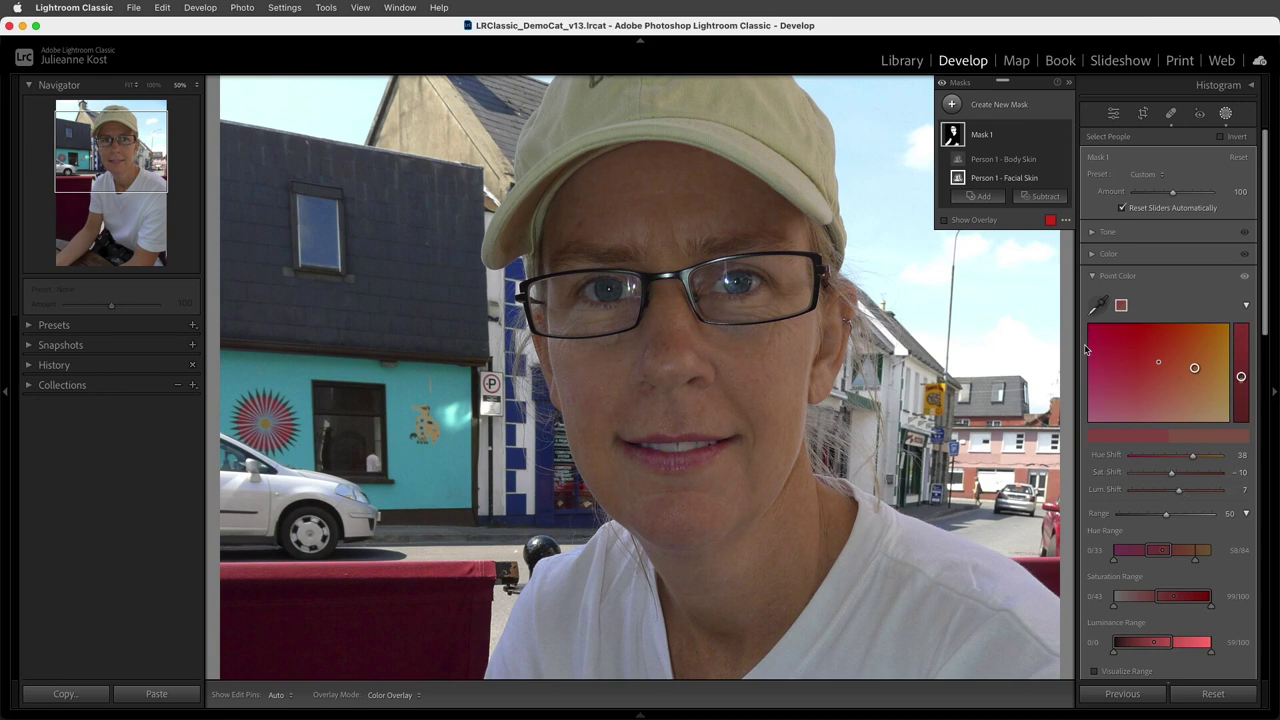
- Sample a second skin tone, set its Hue Shift to -22, and compare the mask effect
click(1098, 305)
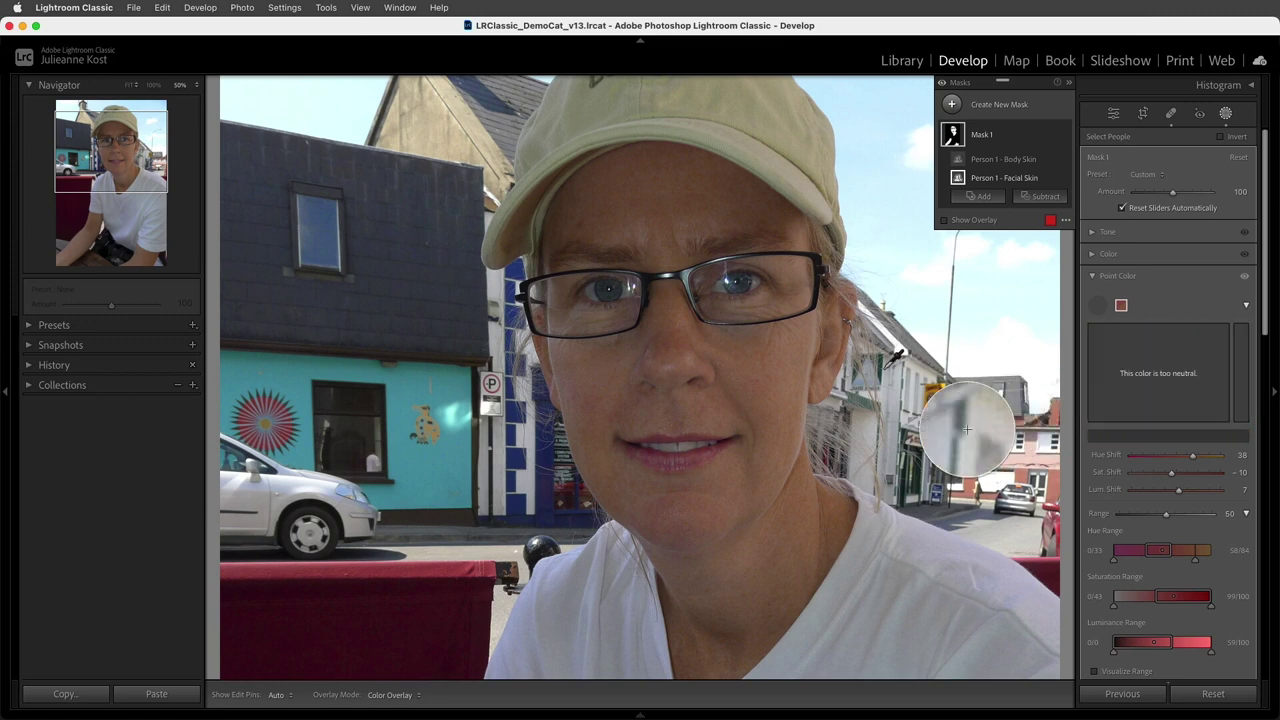
click(782, 384)
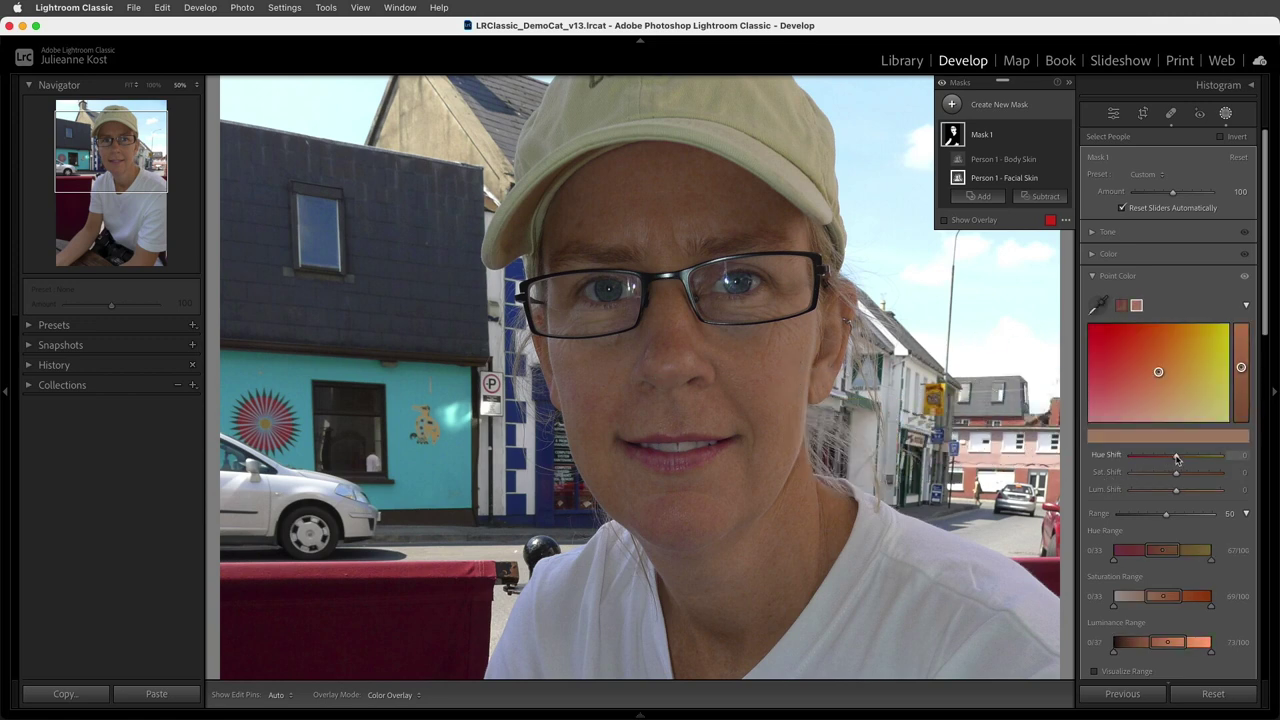
mouse_move(1177, 458)
mouse_down()
mouse_move(1166, 458)
mouse_move(1172, 477)
mouse_up()
click(941, 84)
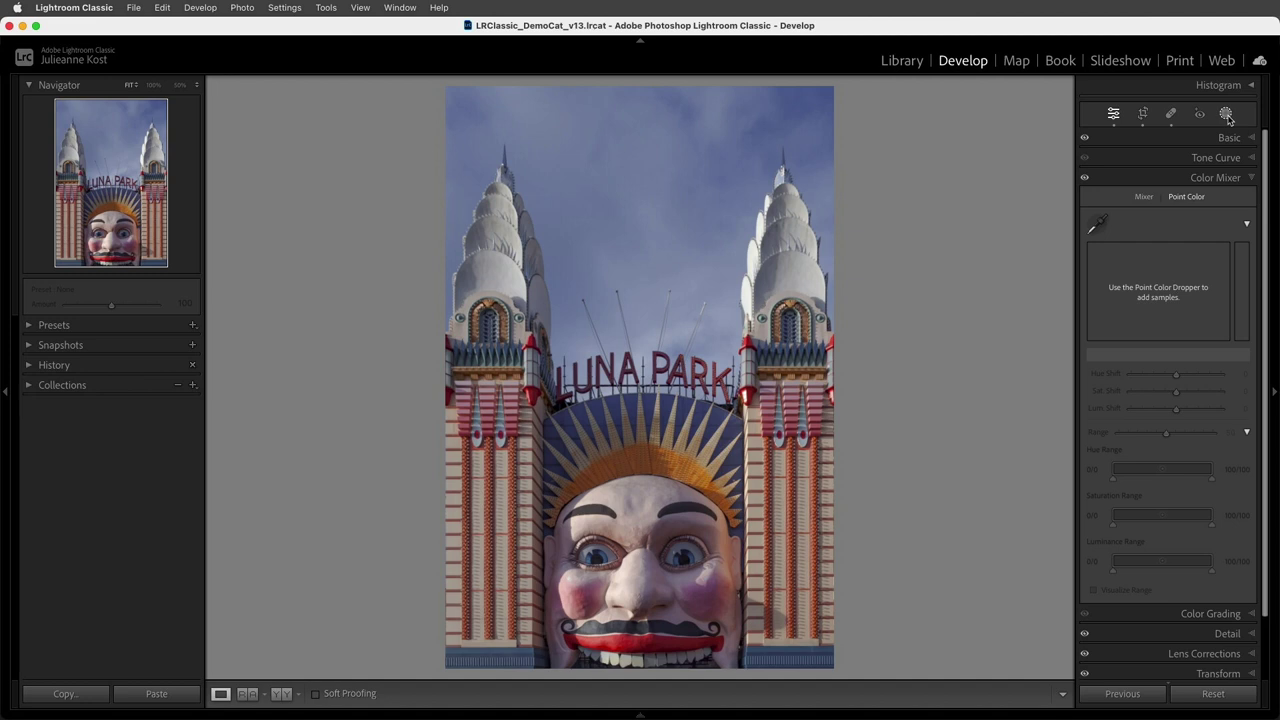
- Create a Subject mask on the Luna Park photo and sample its blue areas with Point Color
click(1226, 115)
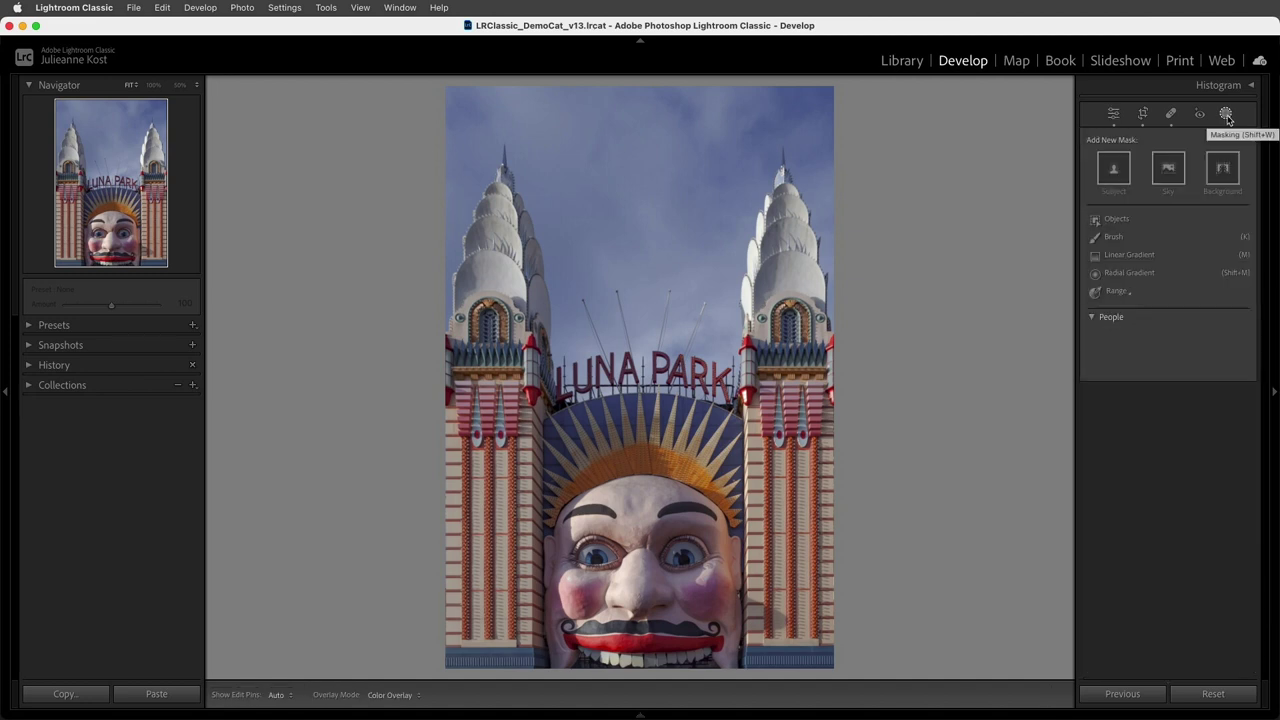
click(1115, 182)
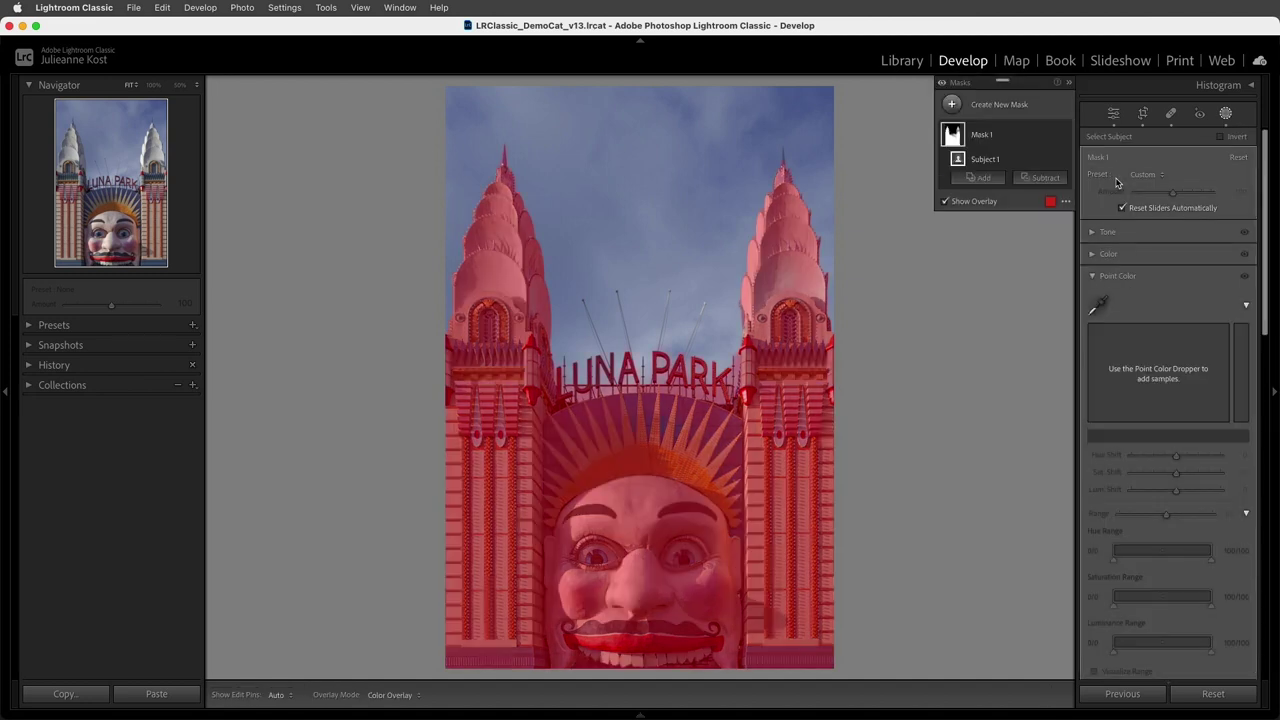
click(1094, 306)
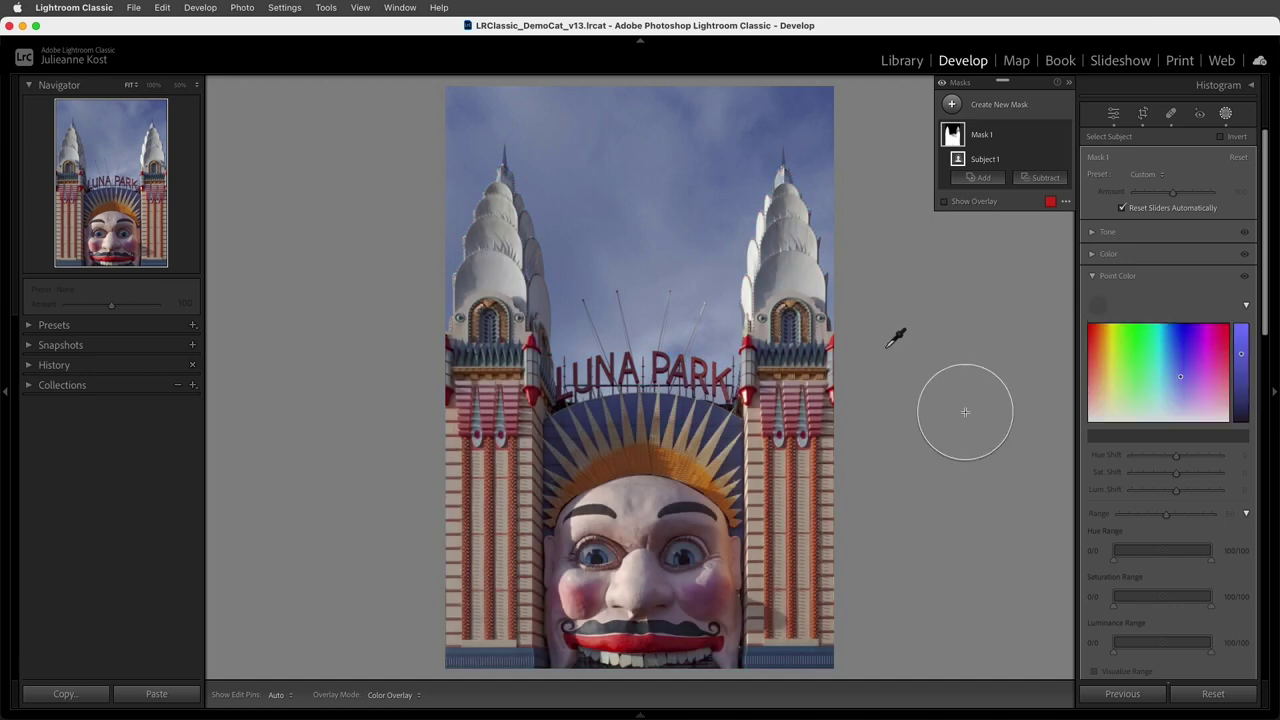
click(829, 357)
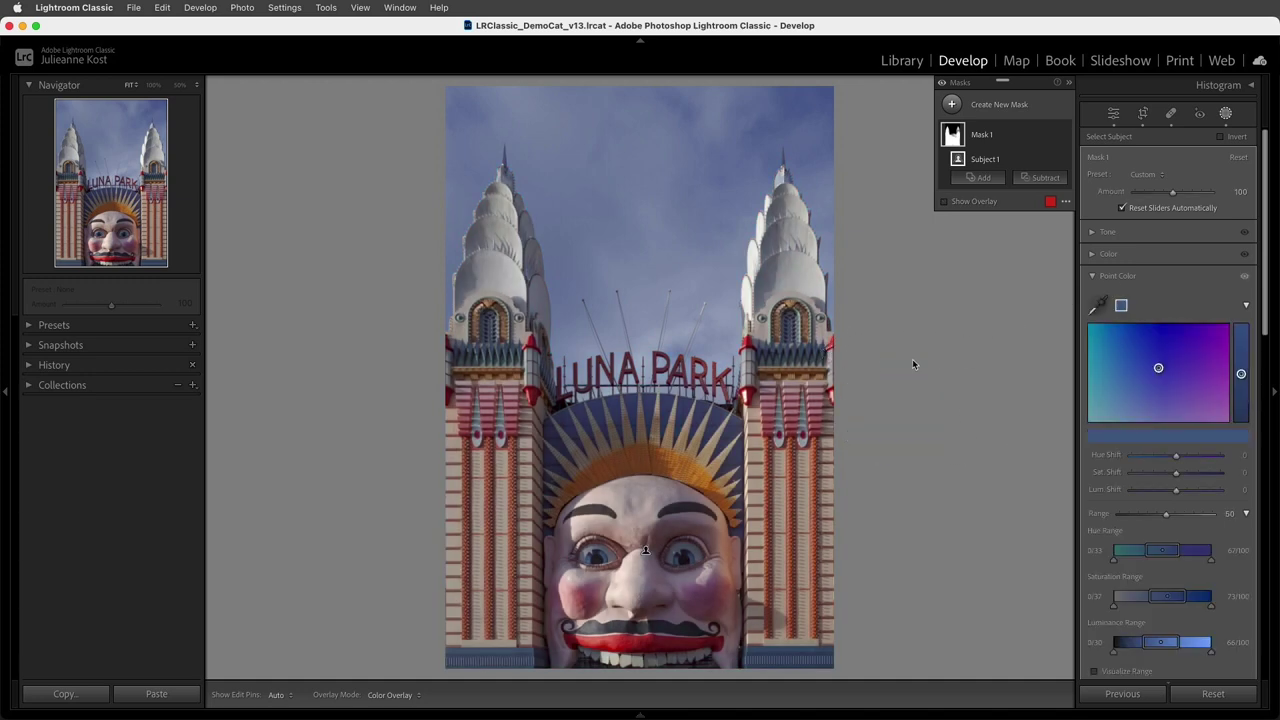
- Turn the sampled blues deep teal: Hue -69, Sat 71, Lum -69
drag(1157, 369, 1104, 338)
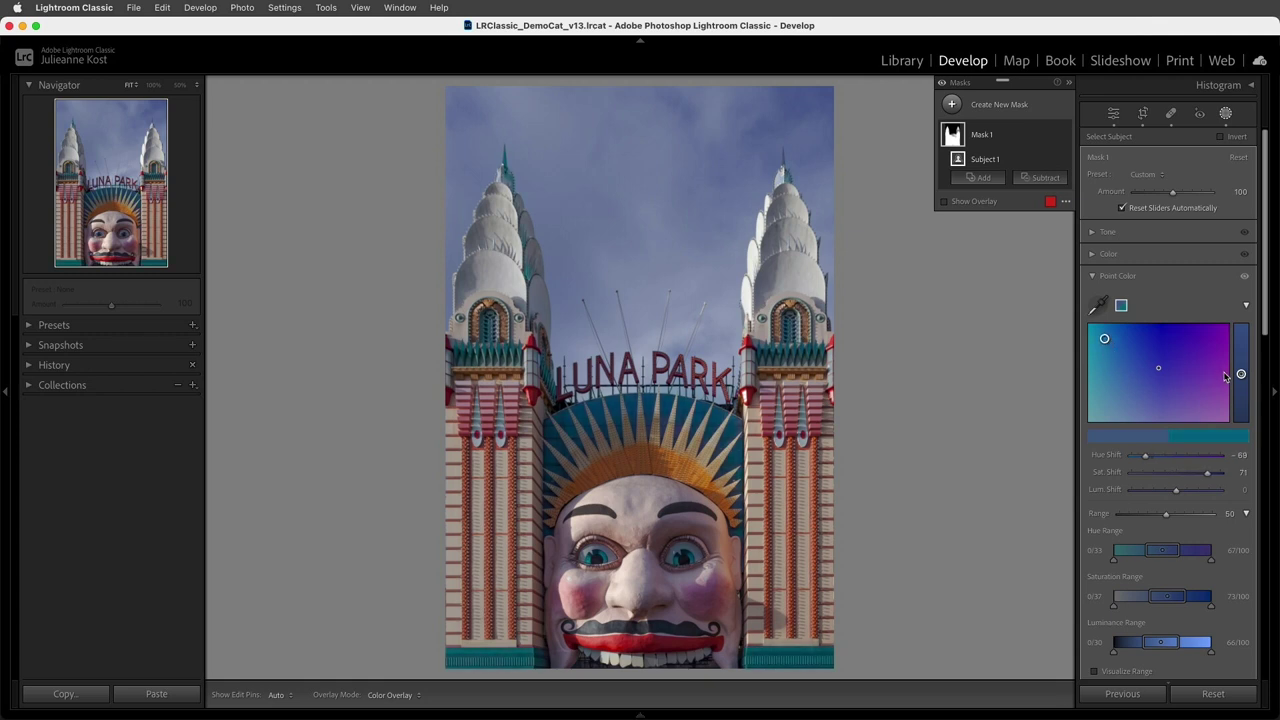
drag(1241, 373, 1243, 406)
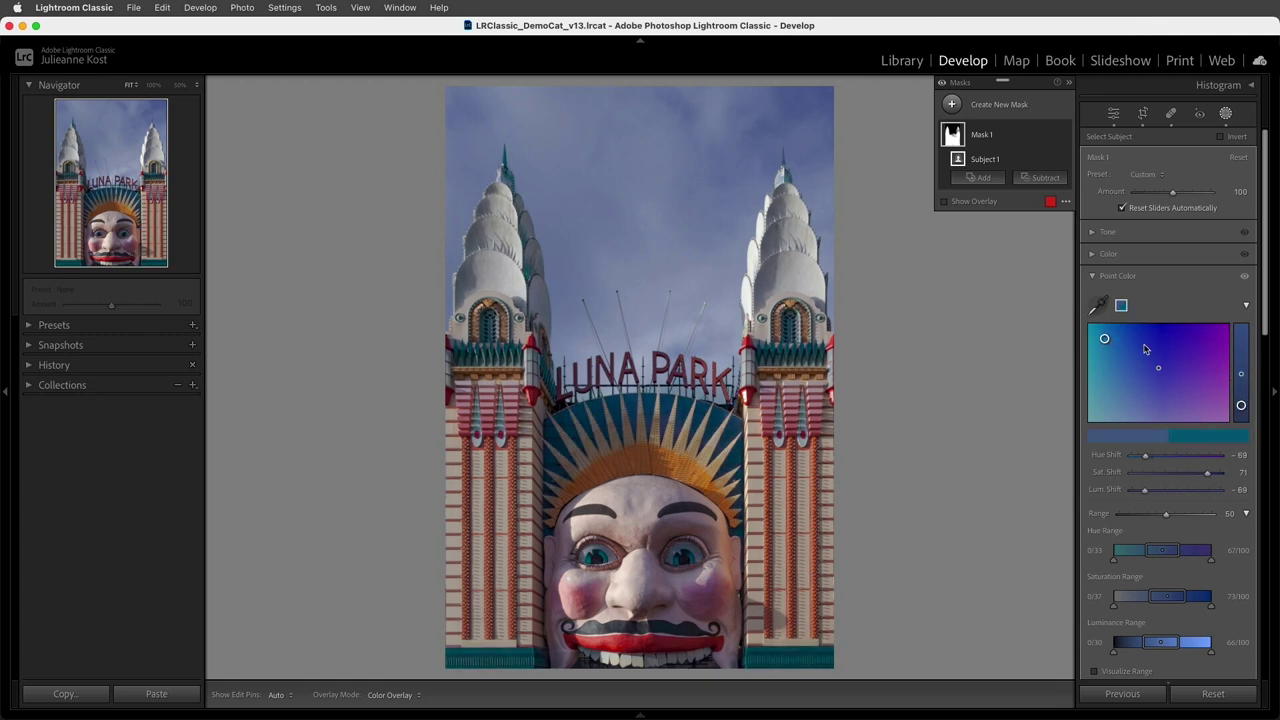
click(1098, 305)
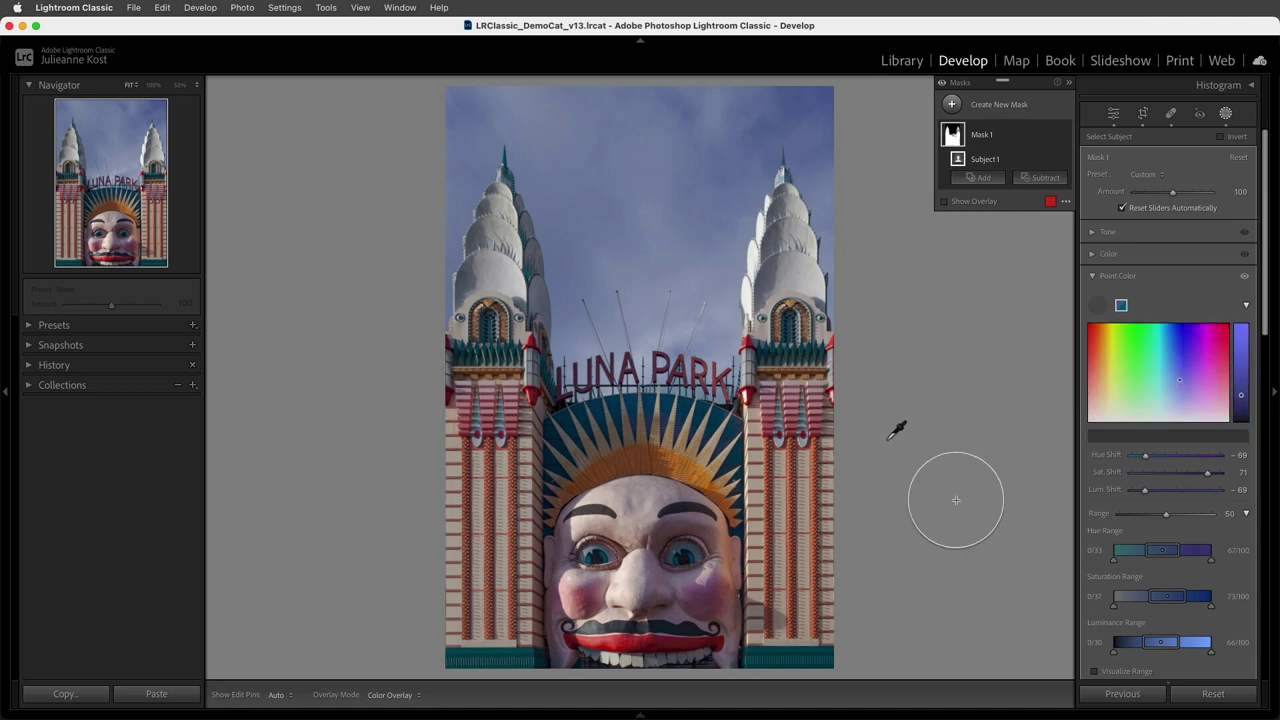
- Sample the facade's pale pink and desaturate it with Sat Shift -85
click(833, 467)
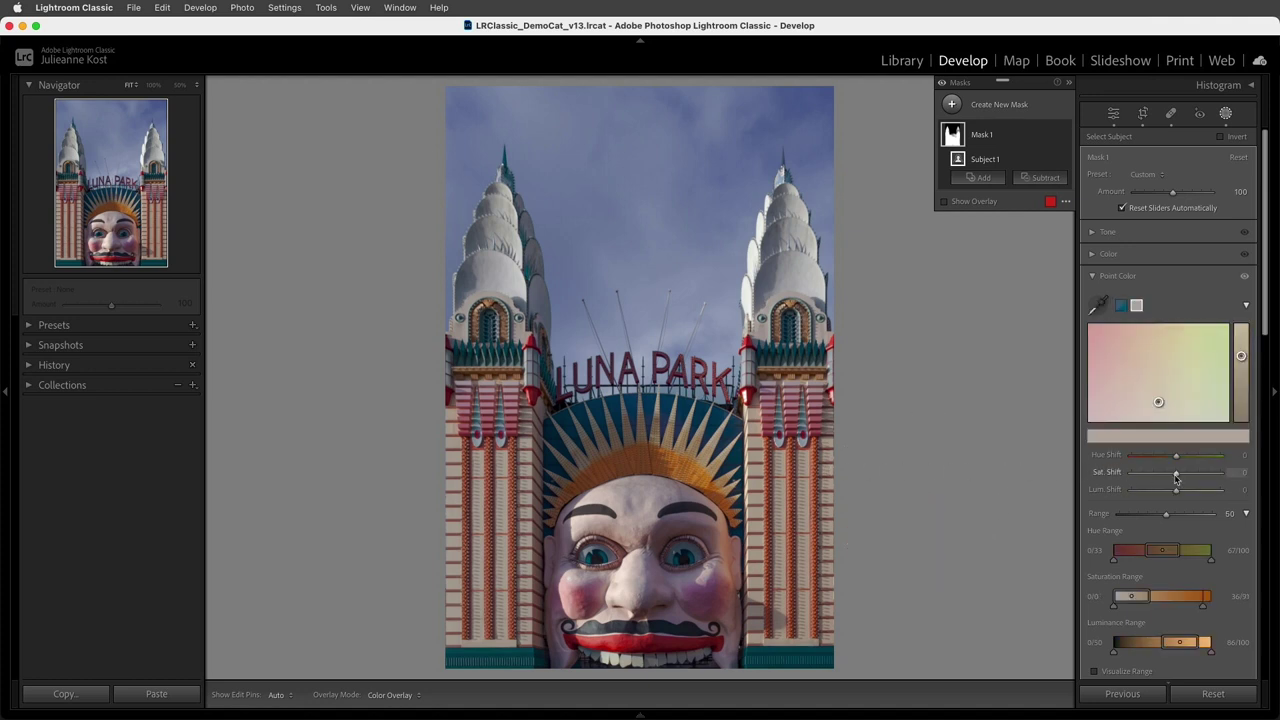
mouse_move(1176, 472)
mouse_down()
mouse_move(1137, 473)
mouse_move(1206, 490)
mouse_up()
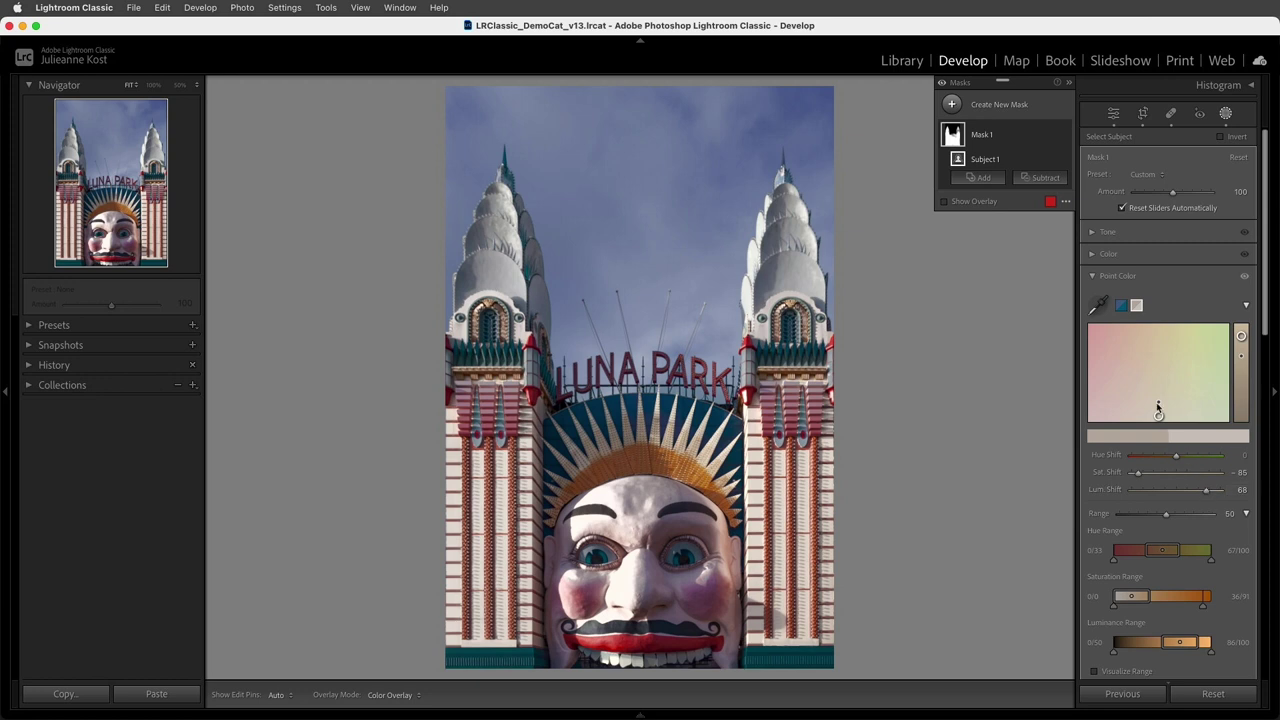
click(1098, 306)
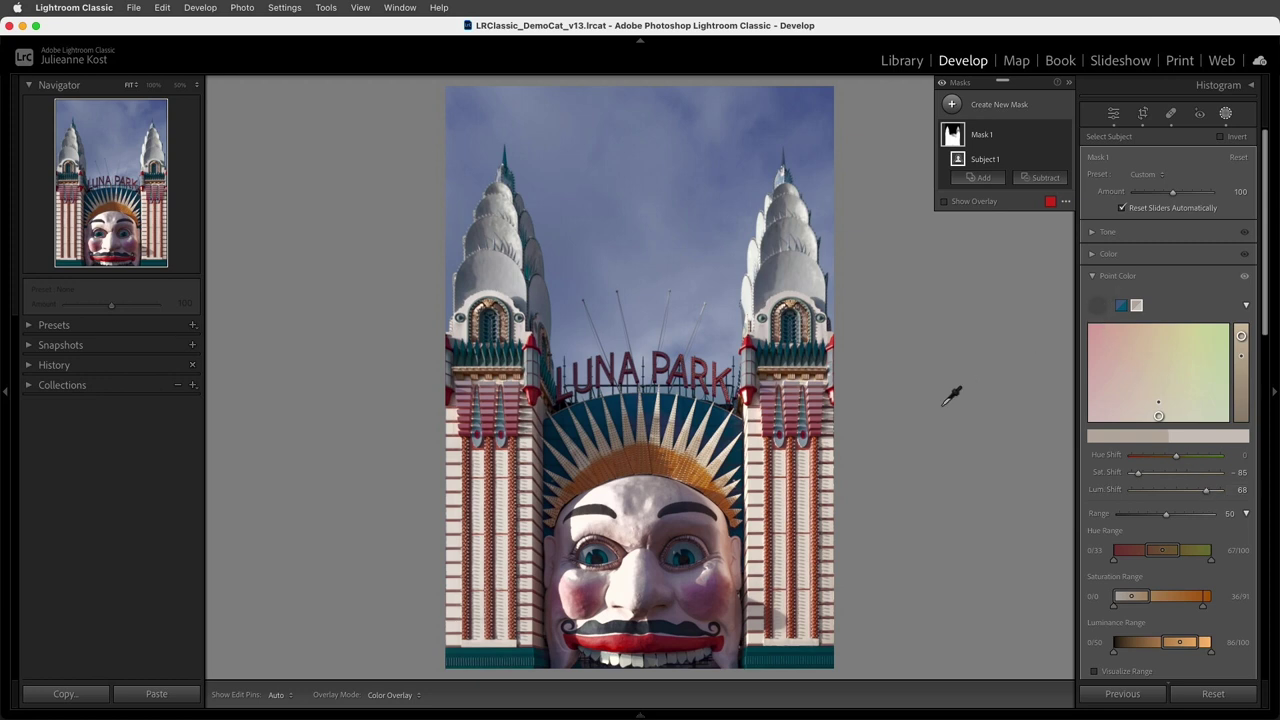
- Sample the orange crown rays, shift them to red with Hue Shift -65, and compare the mask on/off
click(877, 528)
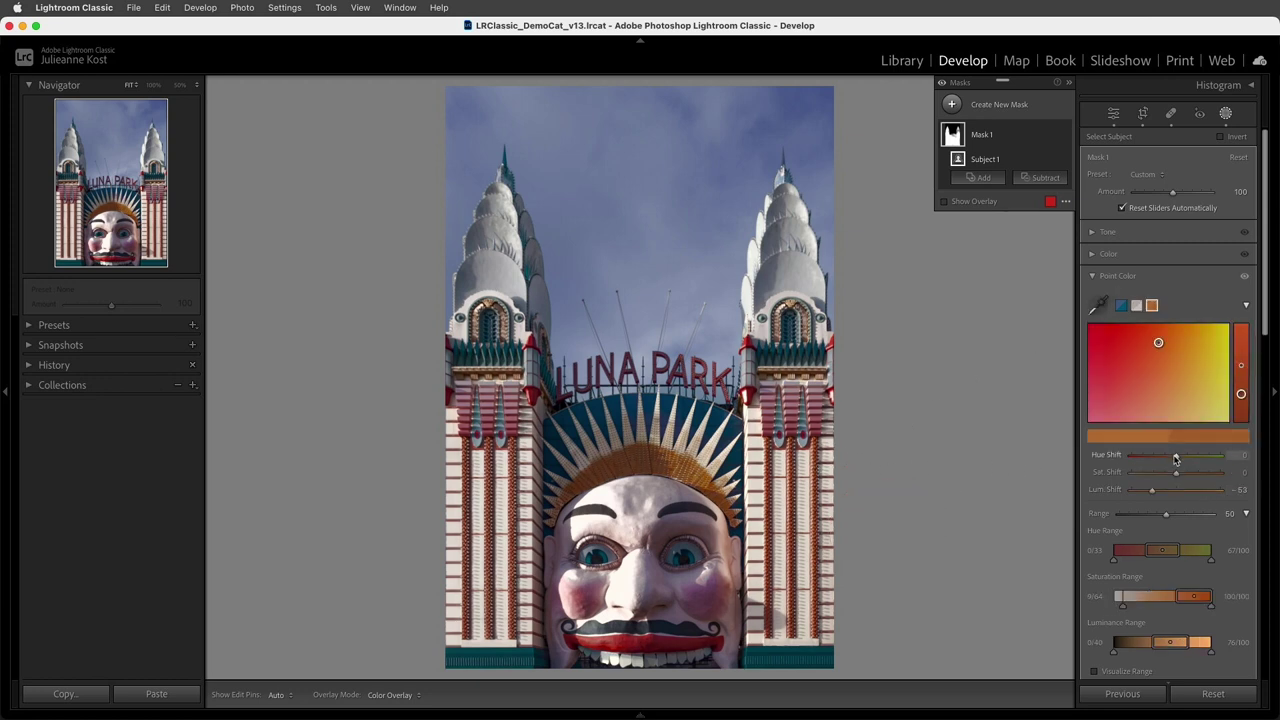
drag(1176, 458, 1147, 457)
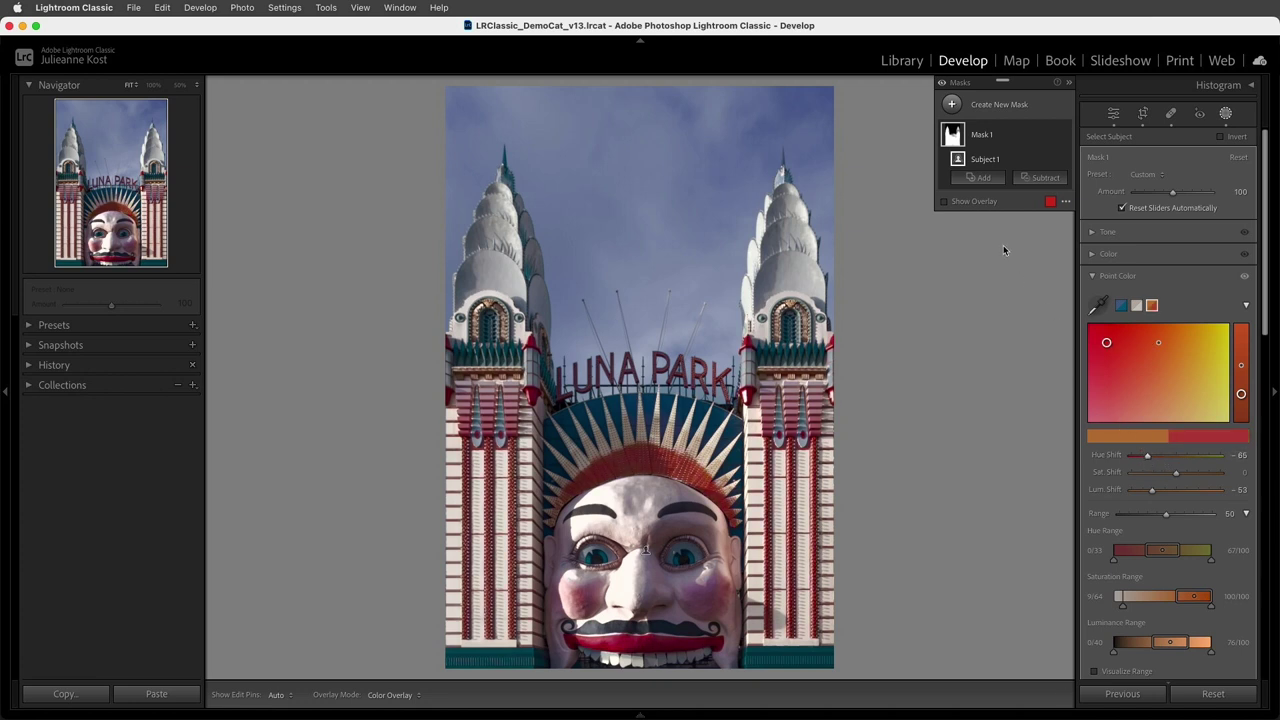
click(941, 84)
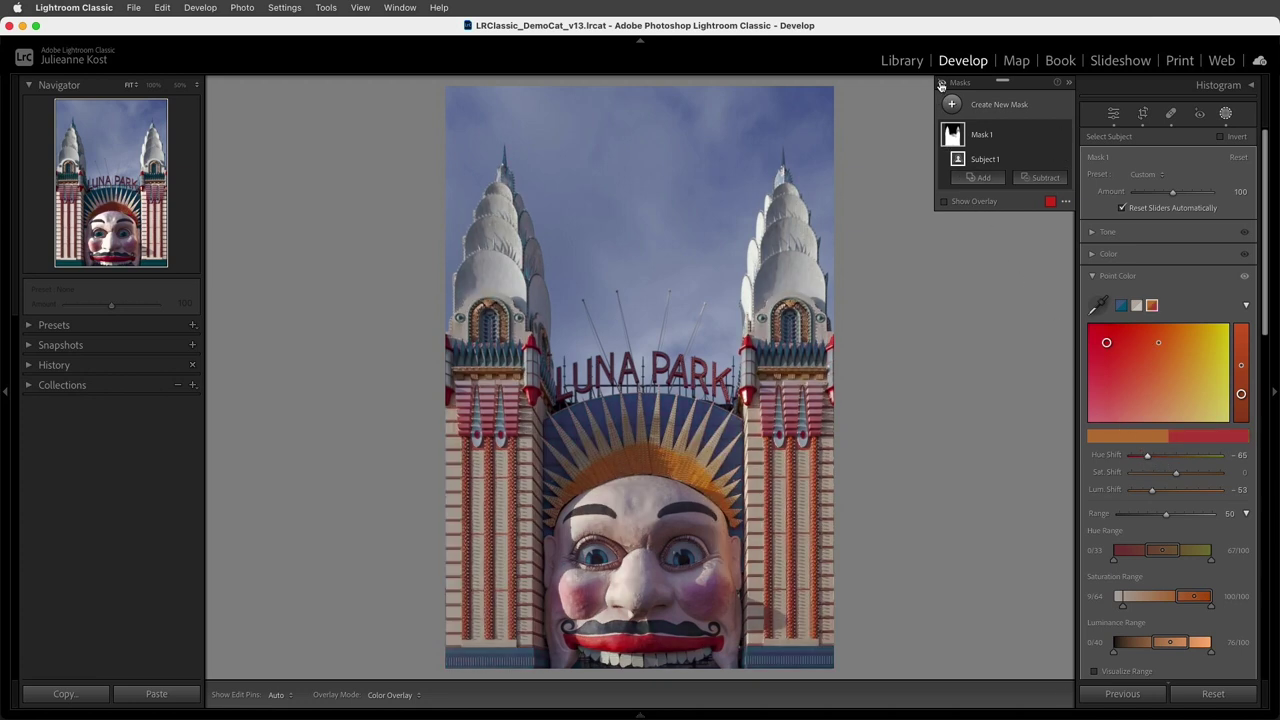
click(941, 84)
click(941, 84)
- Fine-tune the red crown sample to Hue Shift -77 and Sat Shift -17 using Alt for finer control
click(941, 84)
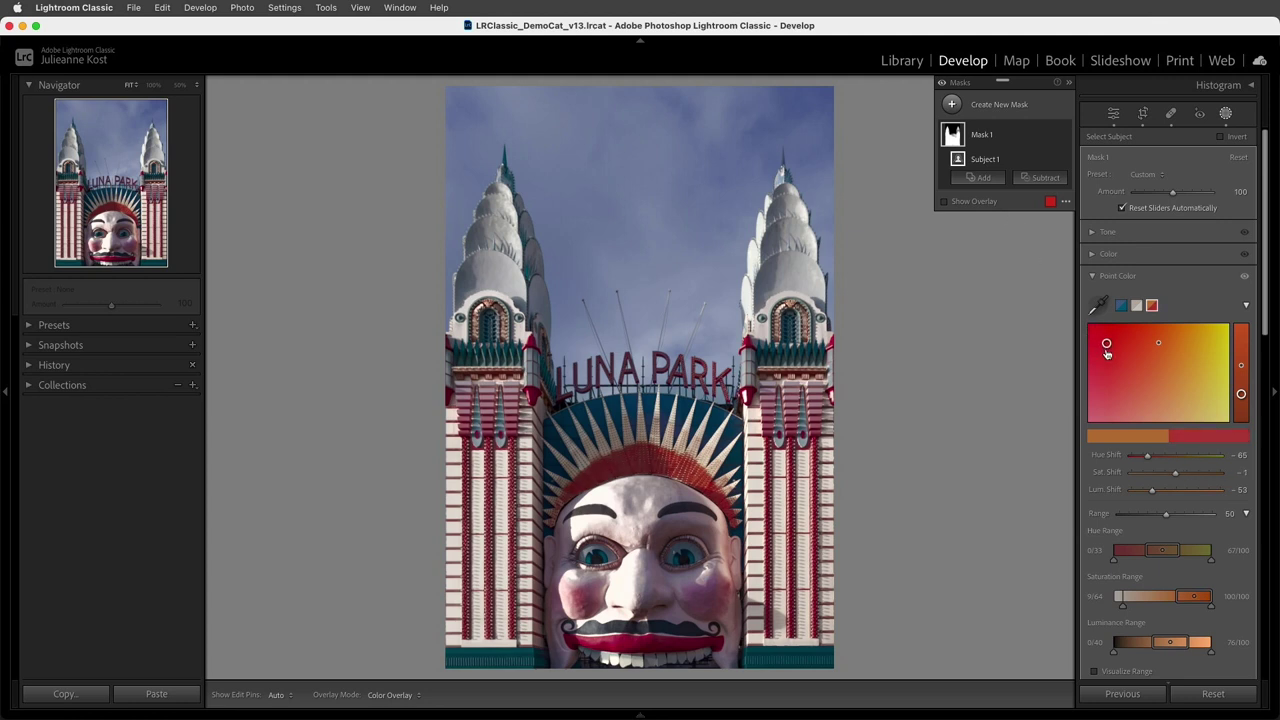
mouse_move(1106, 345)
mouse_down()
mouse_move(1106, 406)
mouse_move(1107, 345)
mouse_up()
mouse_move(1107, 345)
mouse_down()
mouse_move(1209, 343)
mouse_move(1108, 343)
mouse_up()
key(alt)
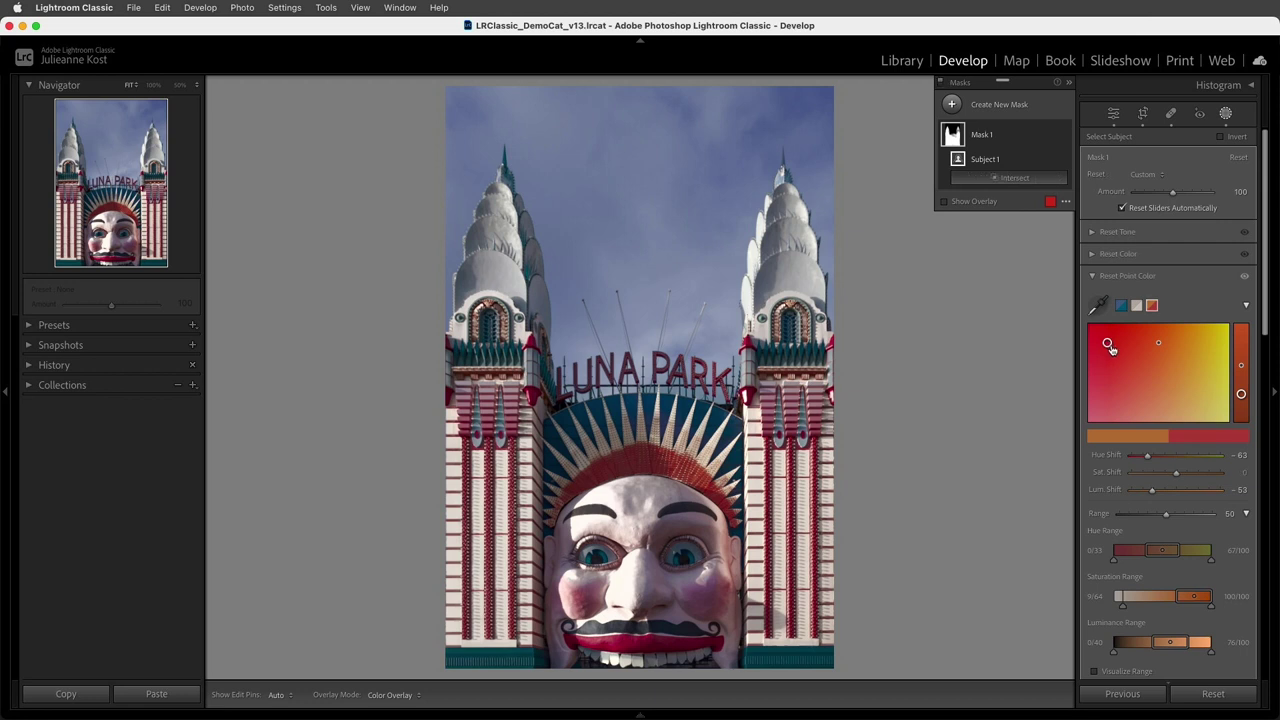
drag(1110, 346, 1114, 376)
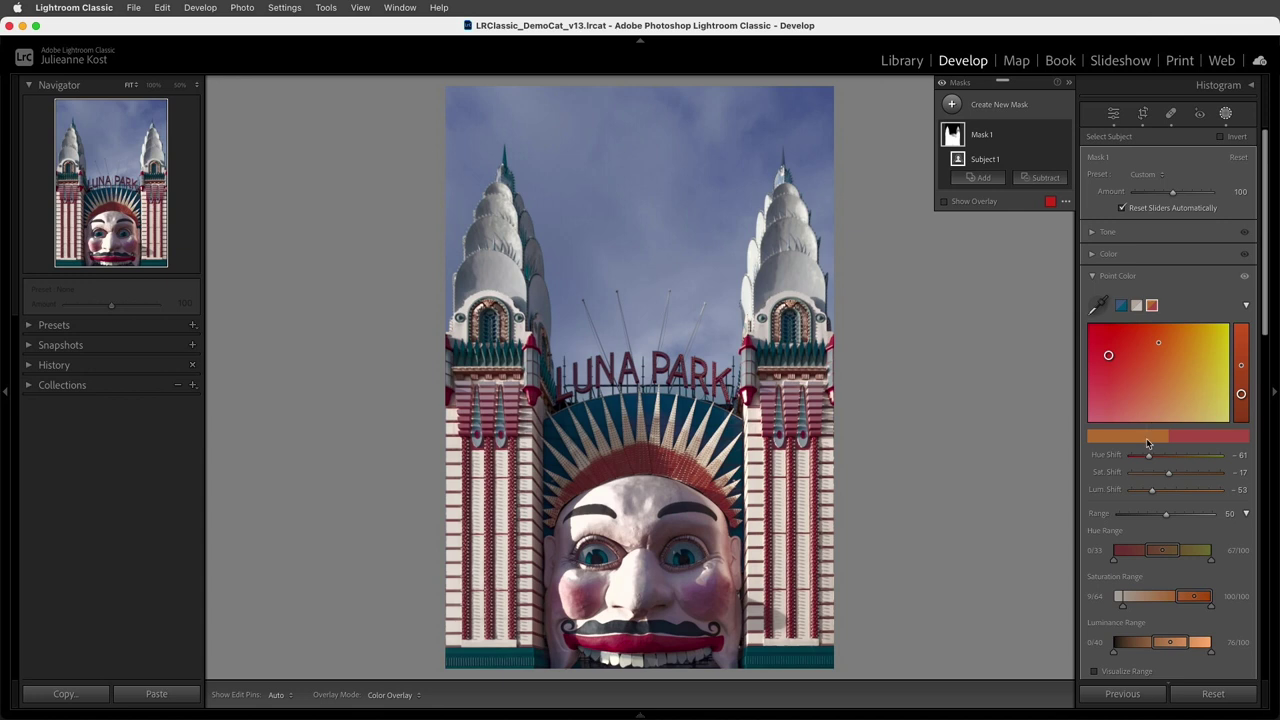
key(alt)
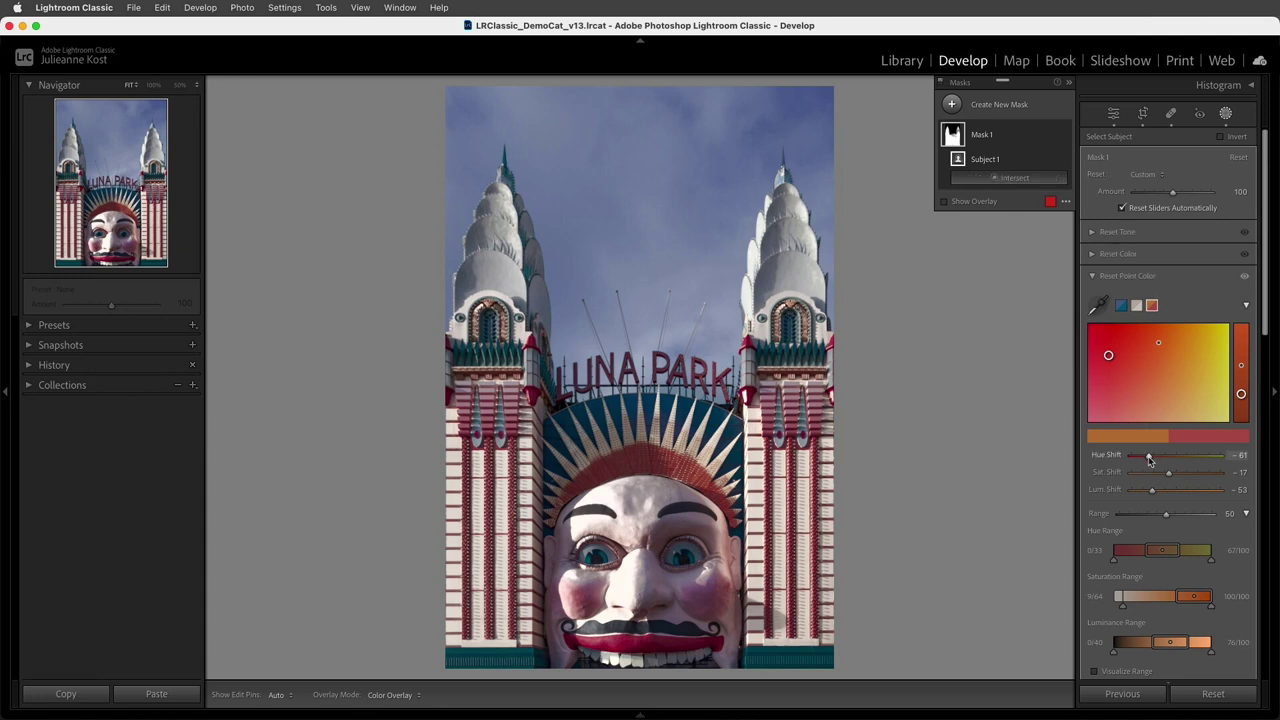
mouse_move(1148, 459)
mouse_down()
mouse_move(1212, 452)
mouse_move(1143, 451)
mouse_up()
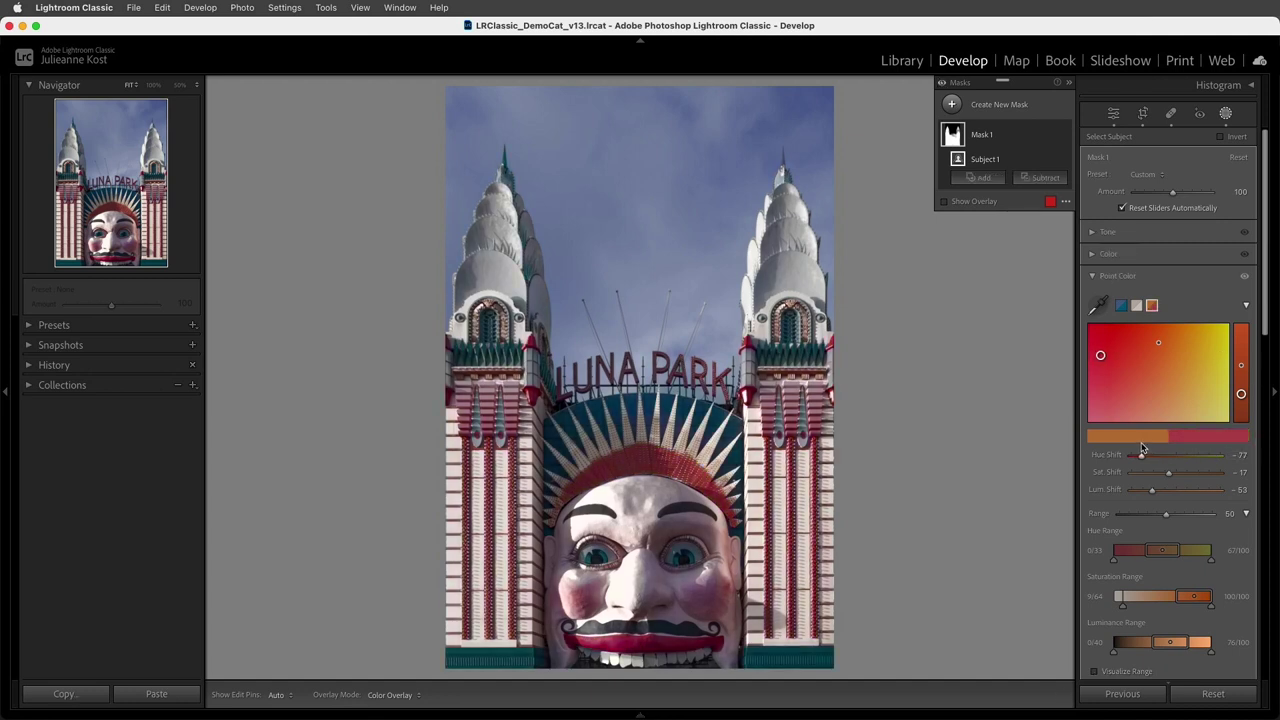